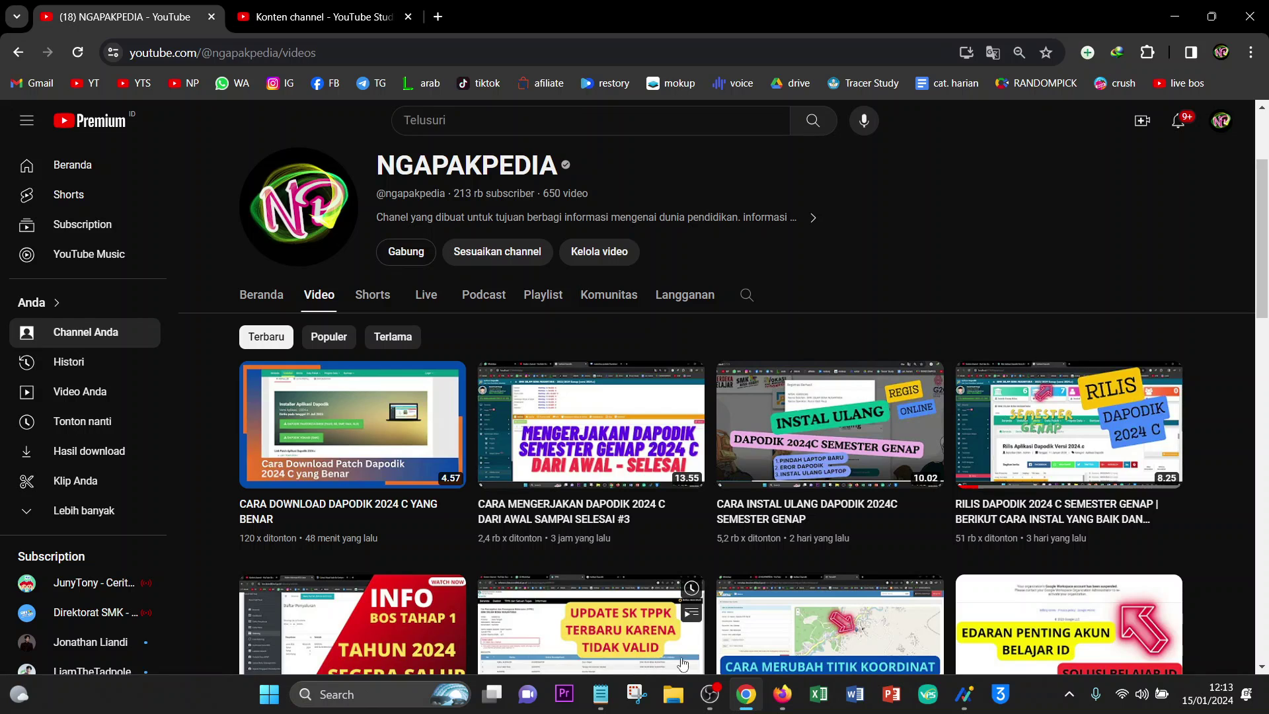
Step: Open the Dapodik application at localhost:5774 in a new browser tab and dismiss the outdated-interface notice
left_click(438, 18)
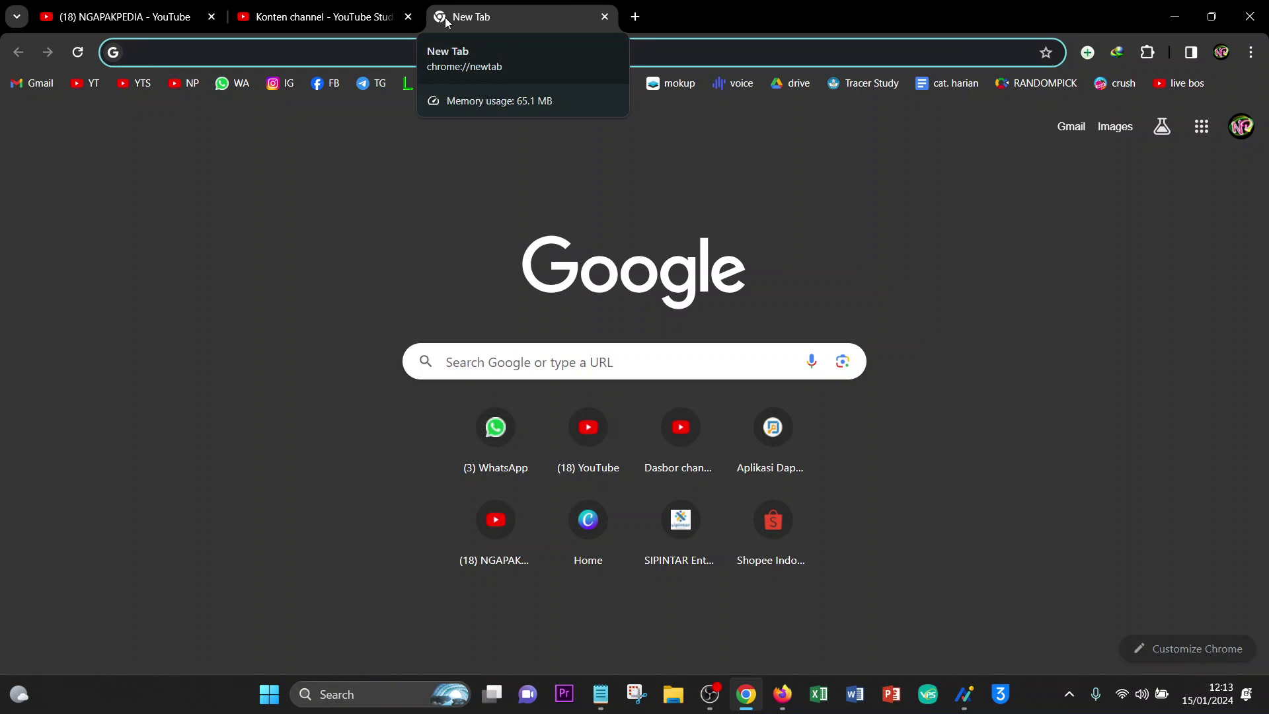
type("L")
key("Return")
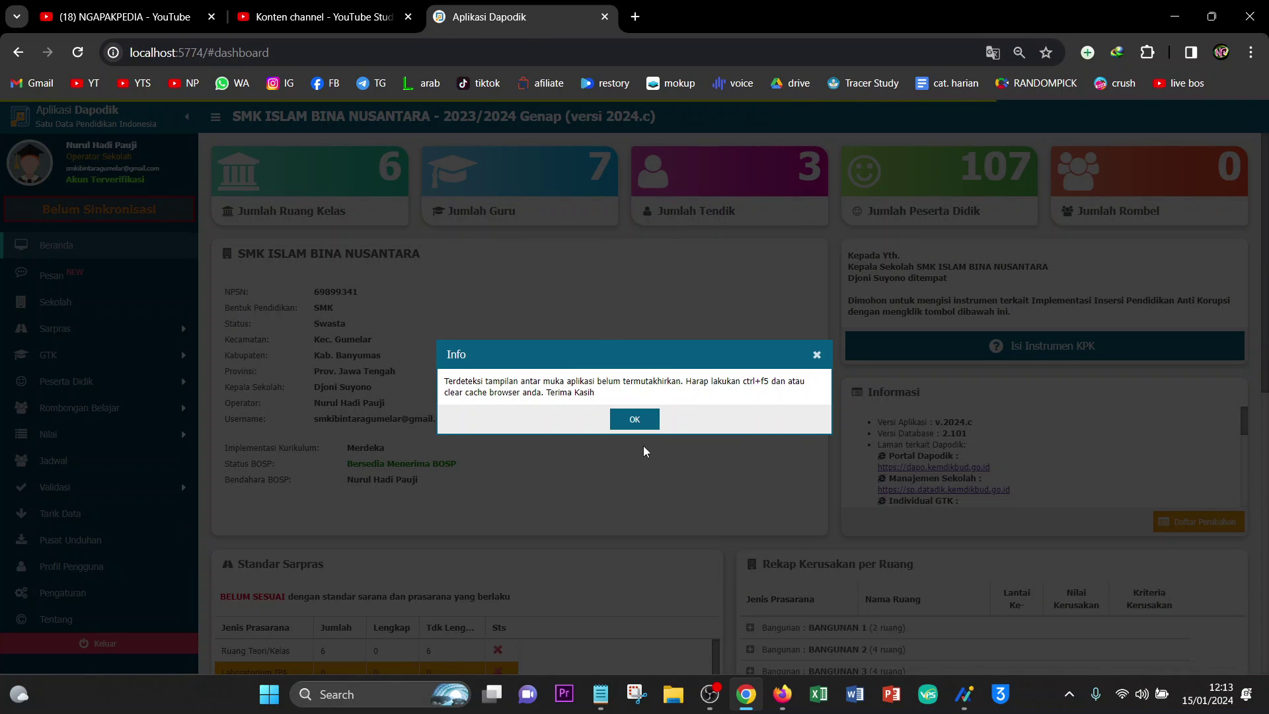
left_click(636, 421)
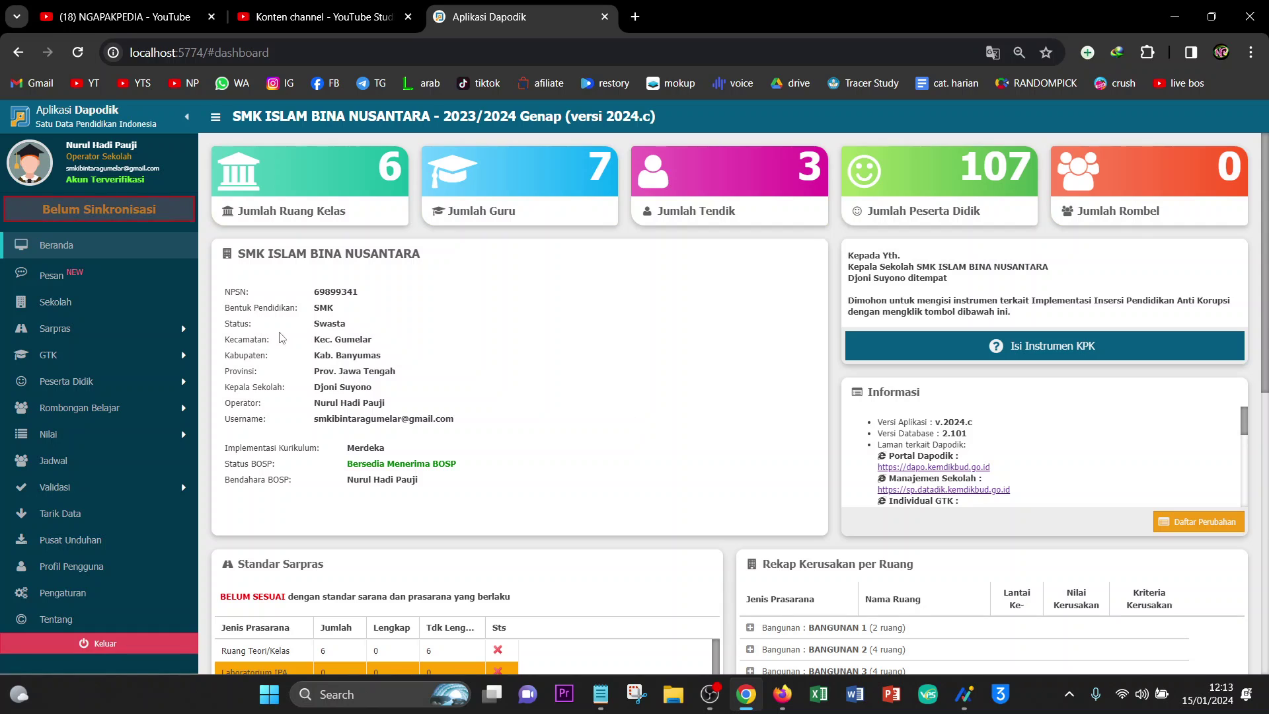
Step: Open the local validation (Validasi Lokal) and check the Sarpras category for invalid data
left_click(121, 490)
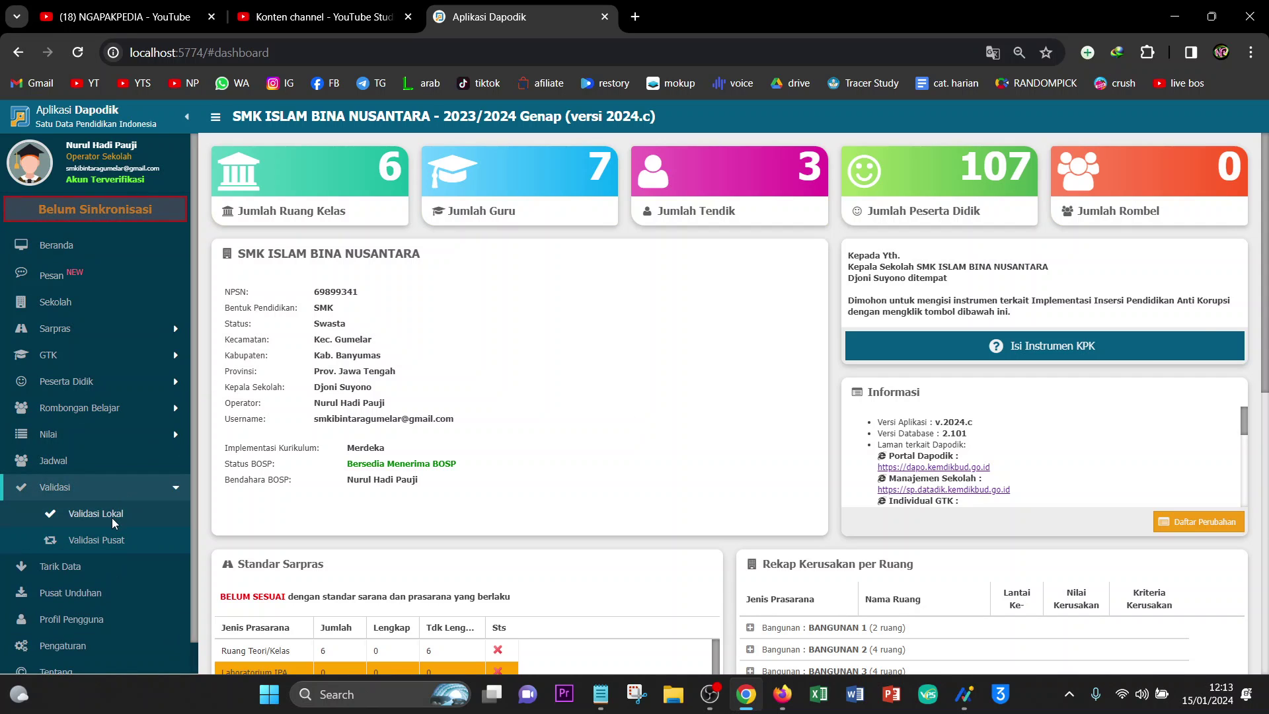
left_click(113, 517)
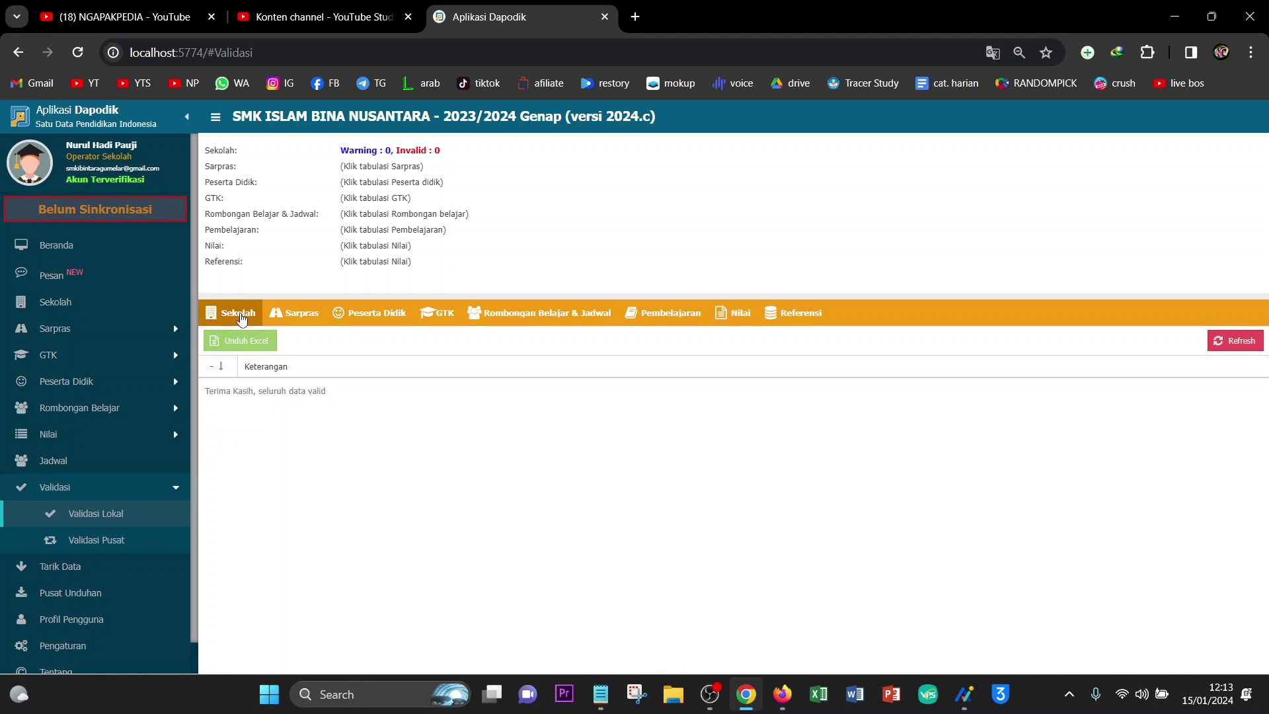
left_click(282, 318)
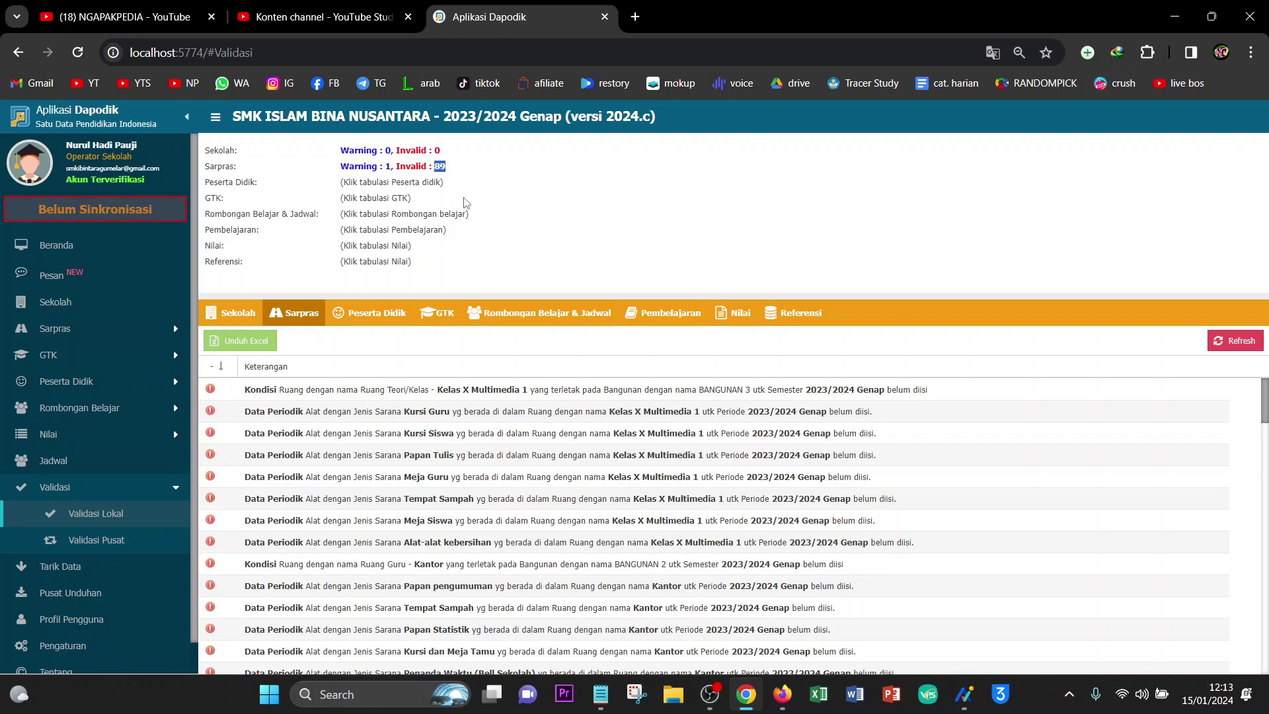
Step: Copy the previous semester's periodic data with Salin Data Periodik from the school's land record in Tanah & Bangunan
left_click(90, 331)
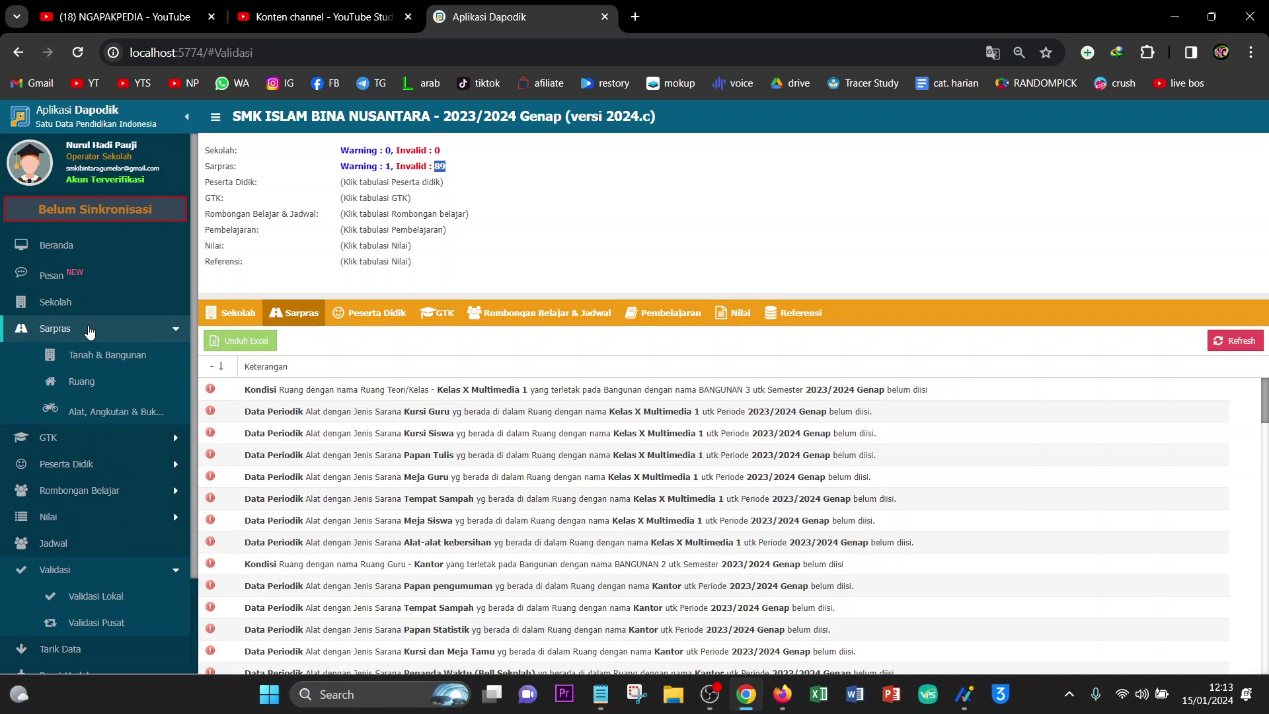
left_click(97, 356)
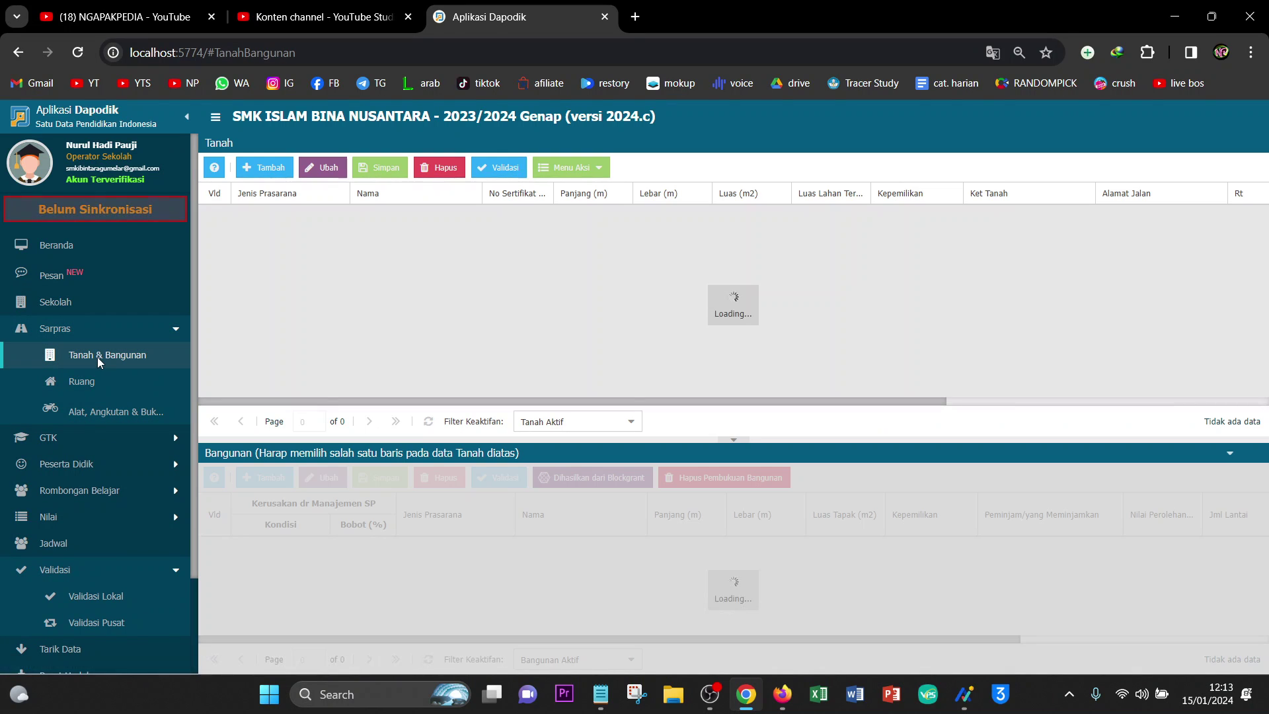
left_click(492, 216)
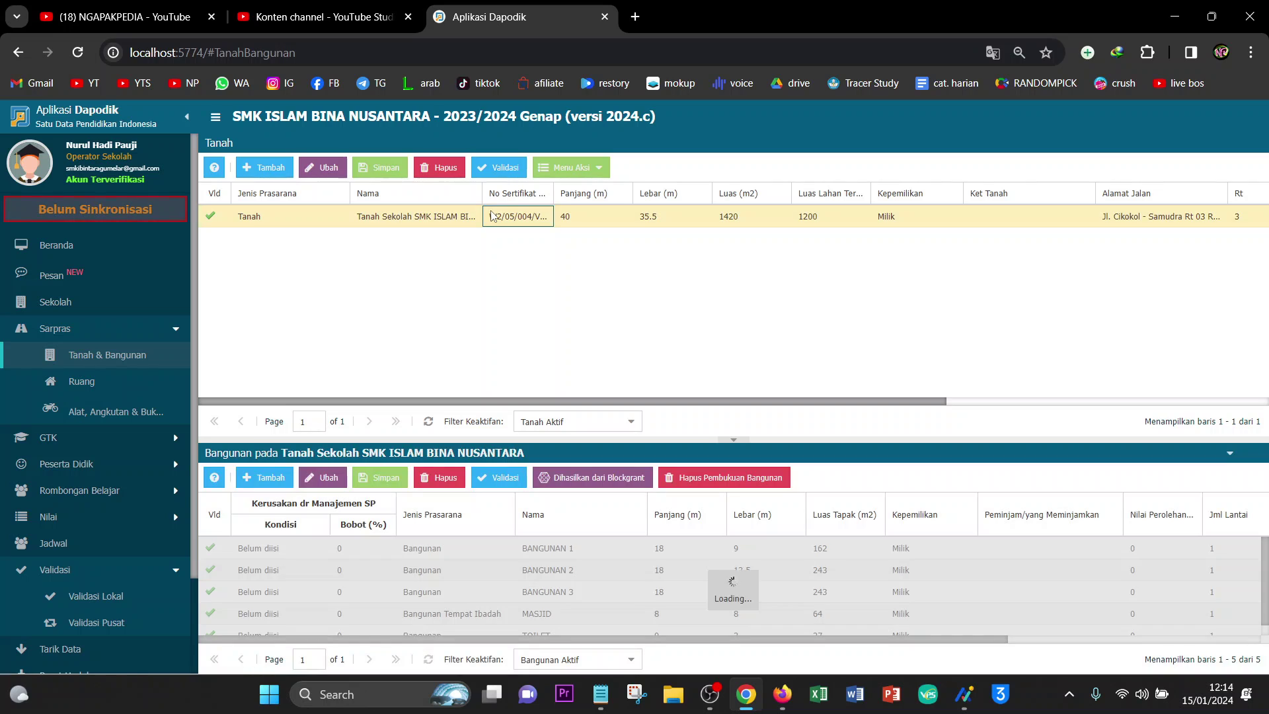
left_click(573, 169)
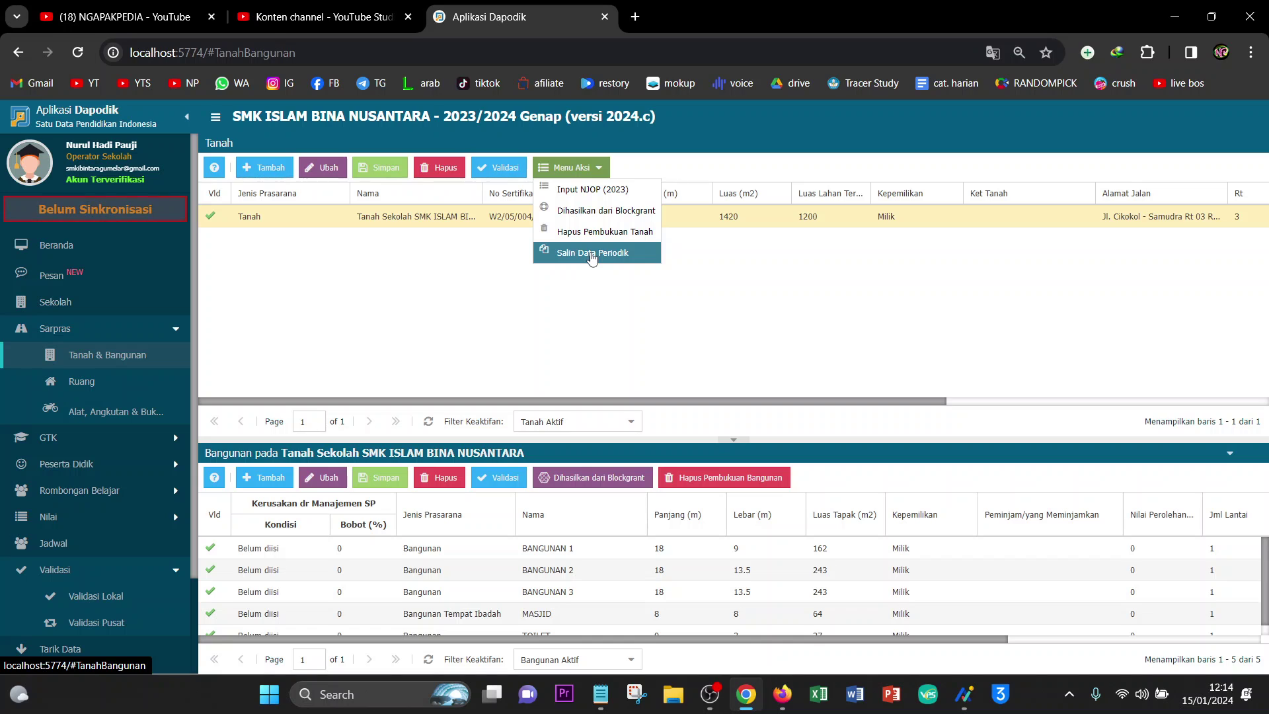
left_click(592, 255)
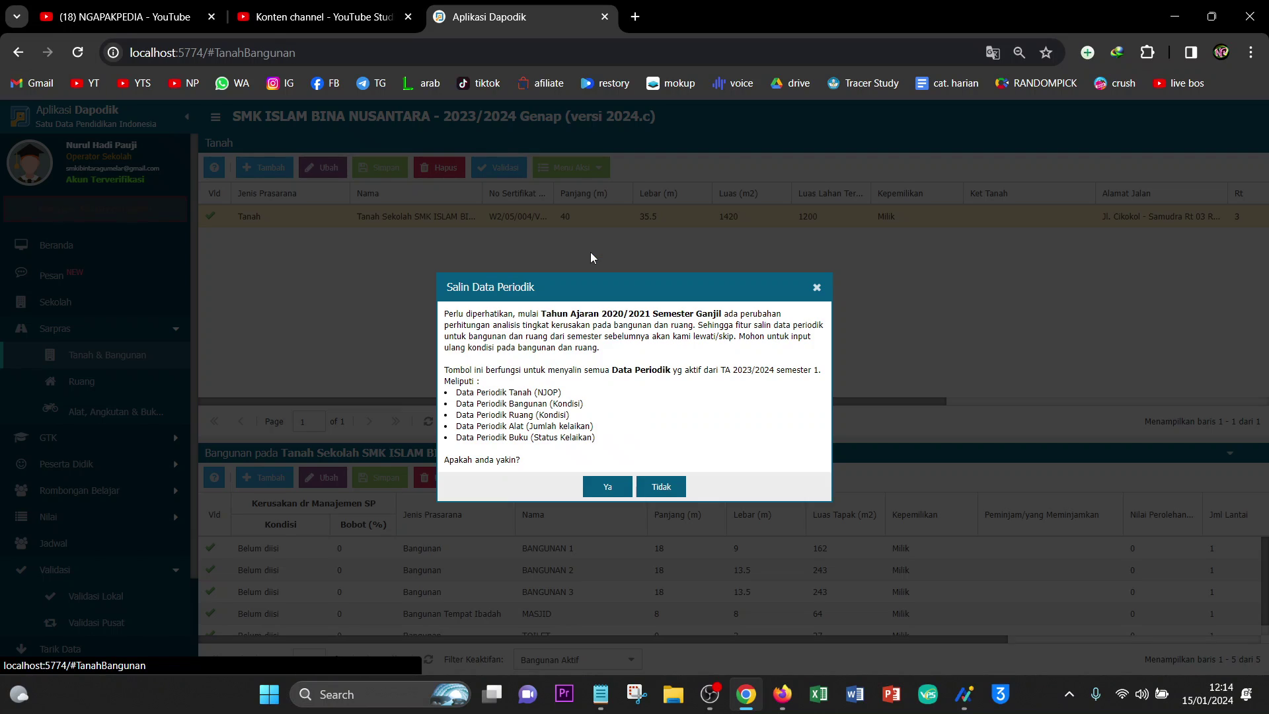
left_click(608, 486)
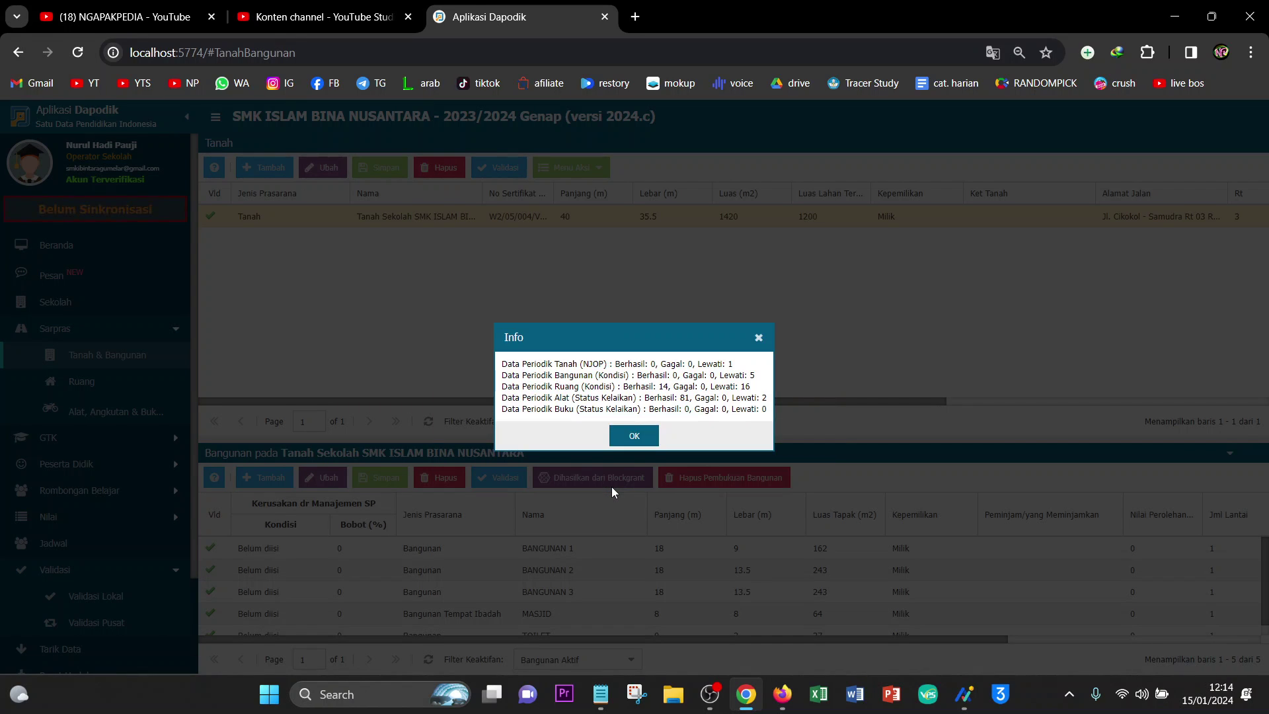
left_click(628, 437)
left_click(571, 167)
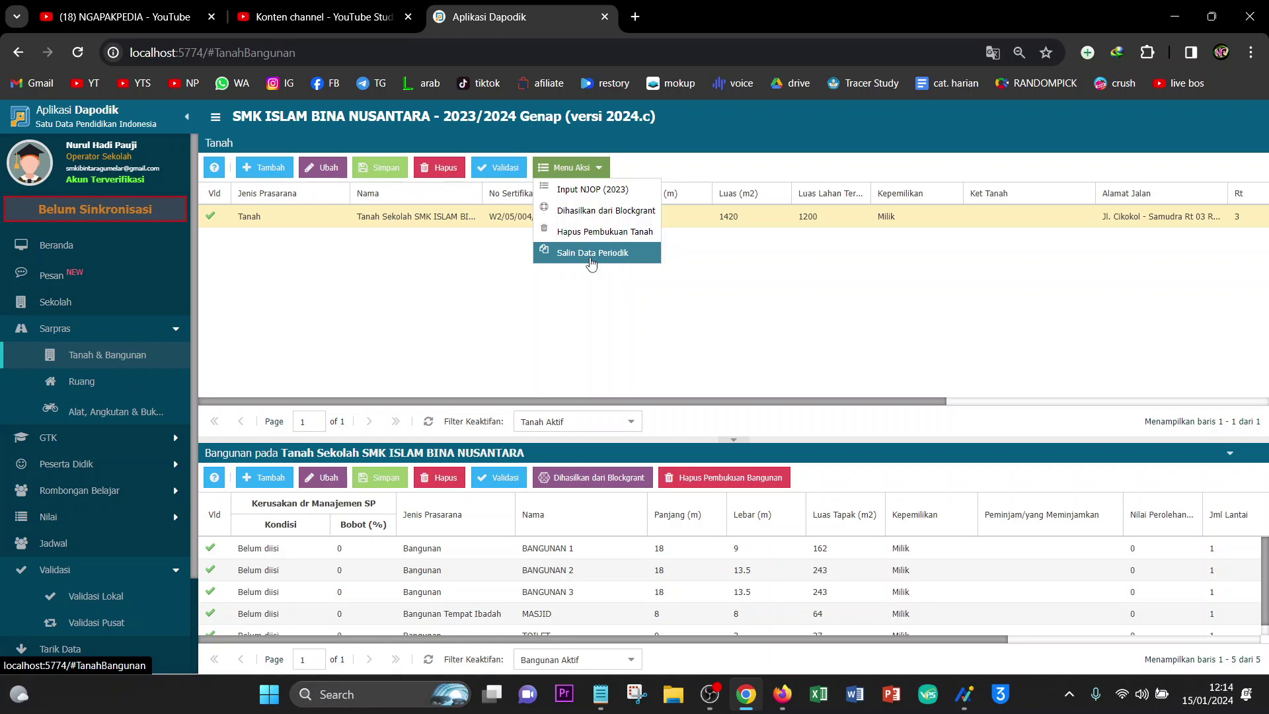
left_click(516, 295)
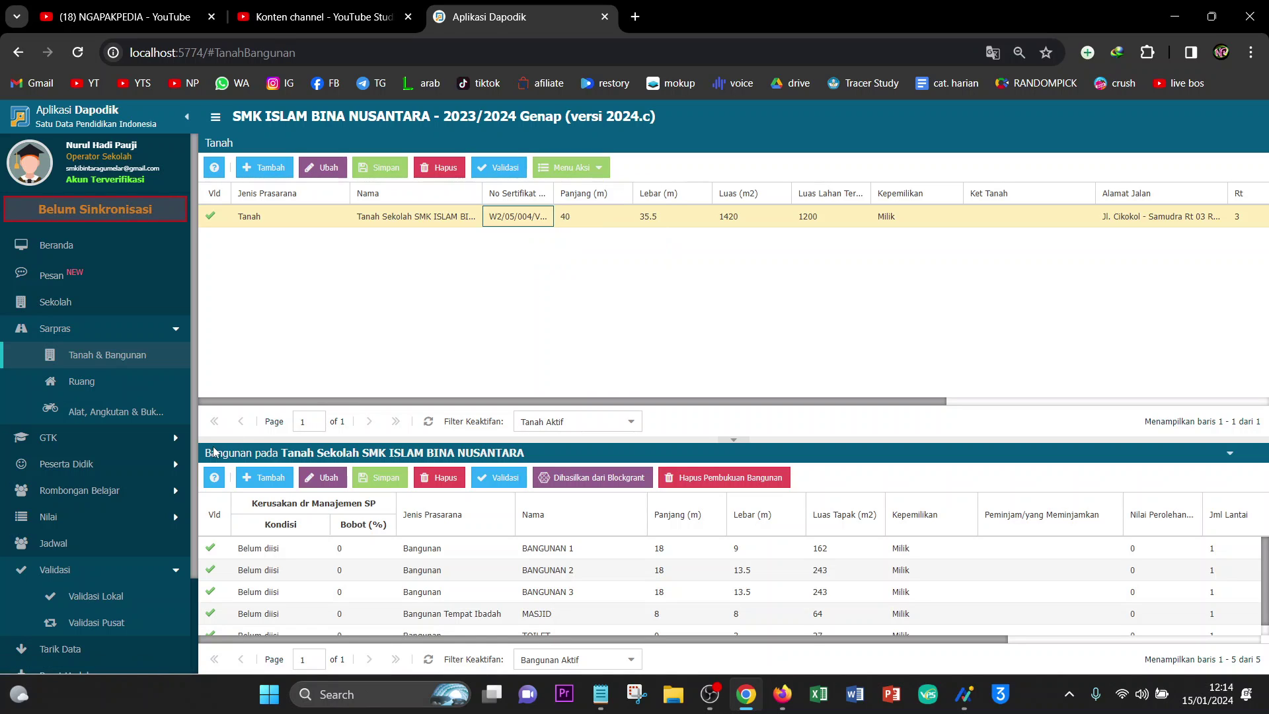
Step: Return to the local validation, reload the page and recheck the Sarpras category
left_click(74, 604)
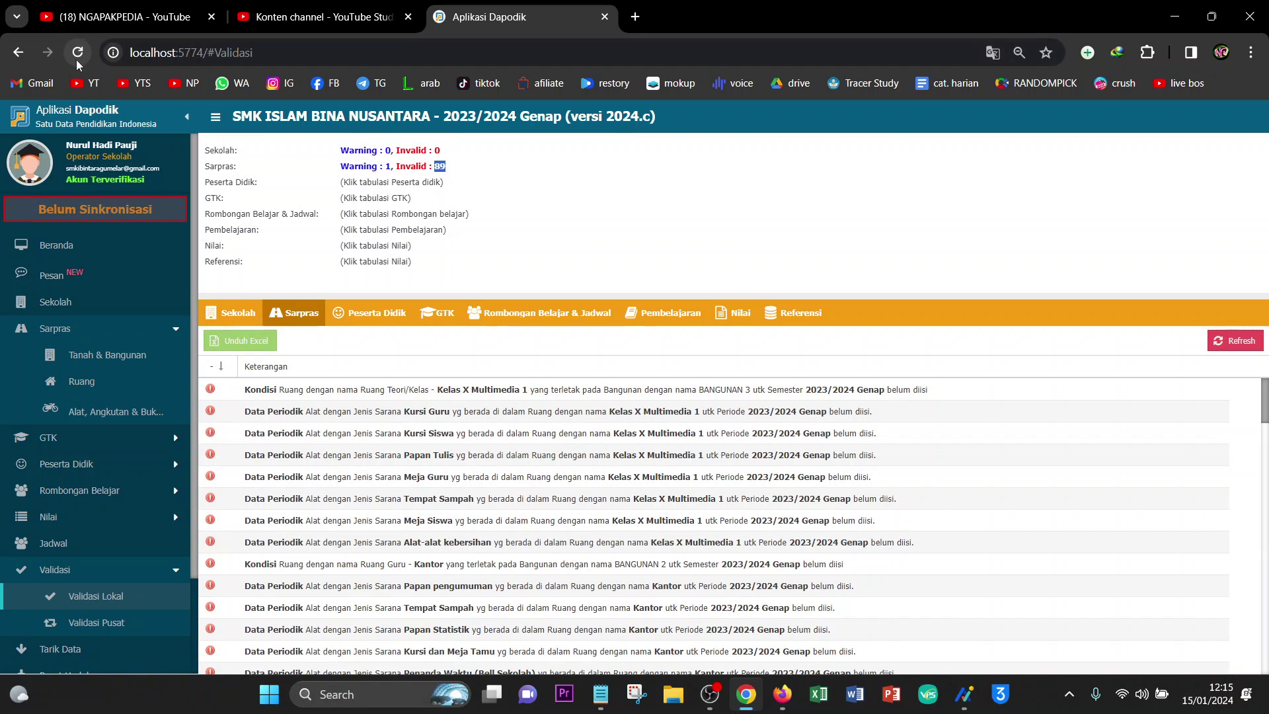
left_click(1246, 343)
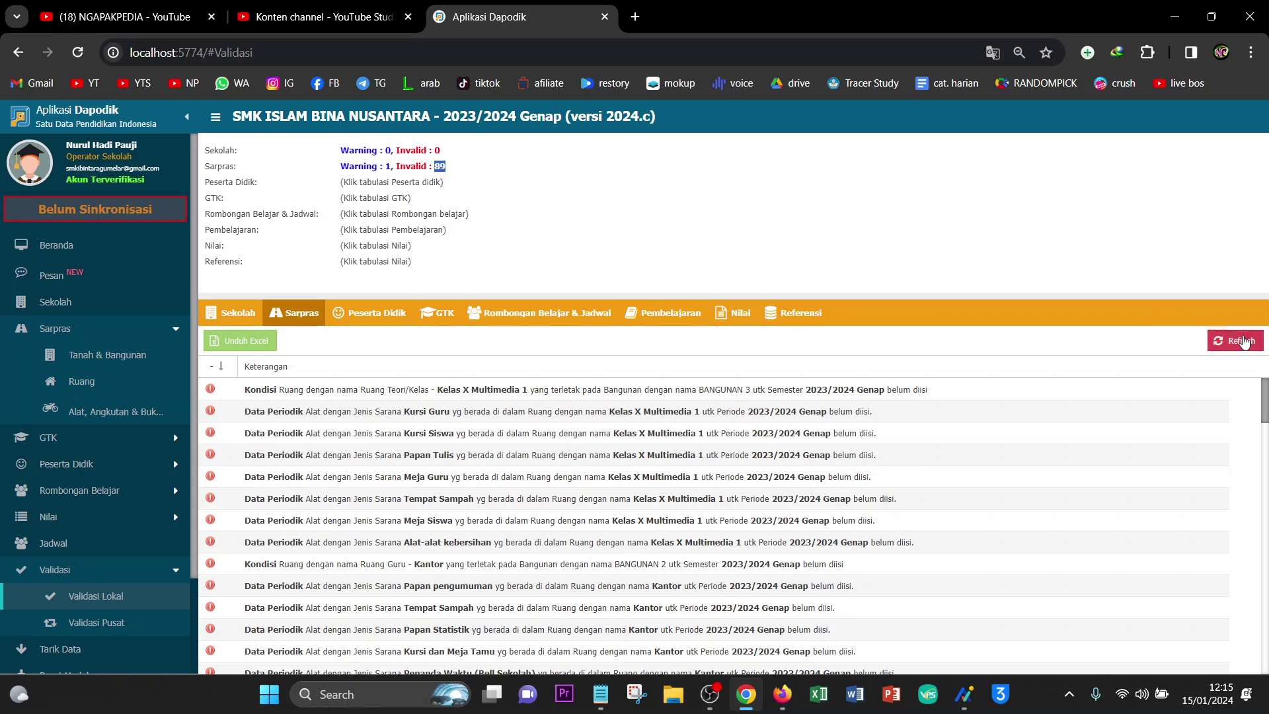
left_click(80, 55)
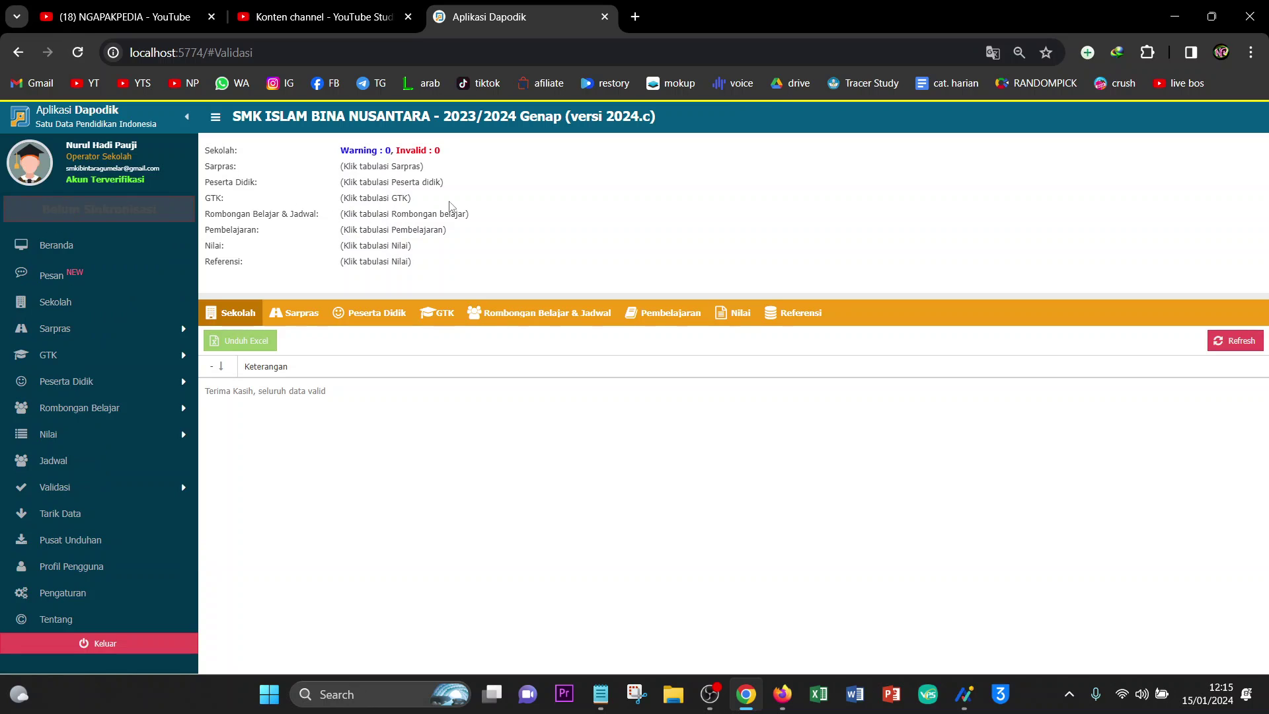
left_click(308, 320)
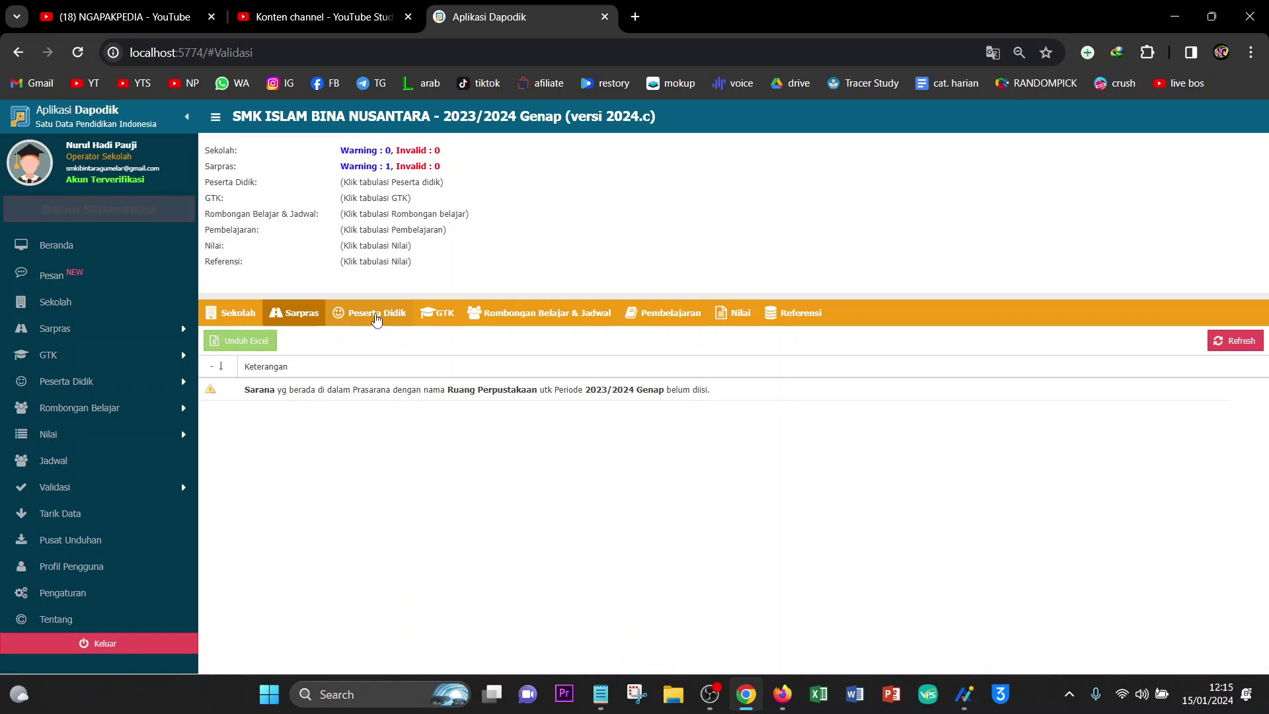
left_click(298, 315)
Step: Review the name and length fields in the edit form of BANGUNAN 1 on the school's land and try to save the form
left_click(113, 330)
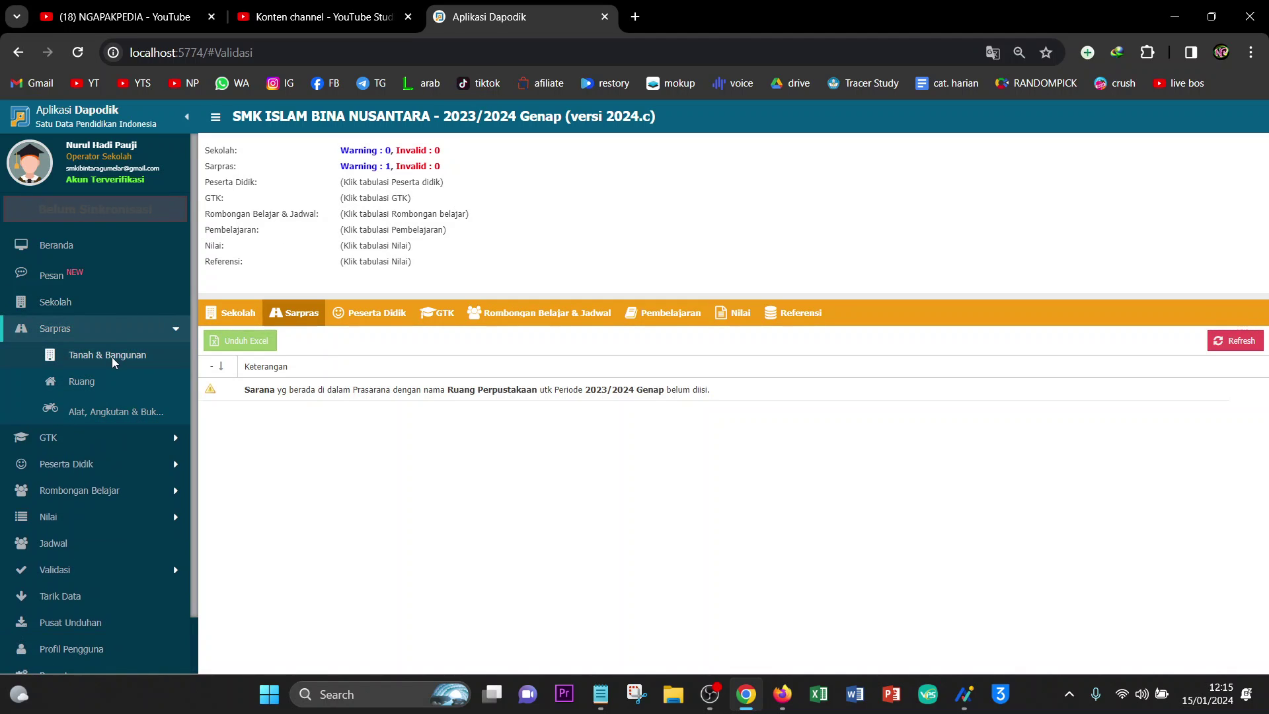
left_click(112, 357)
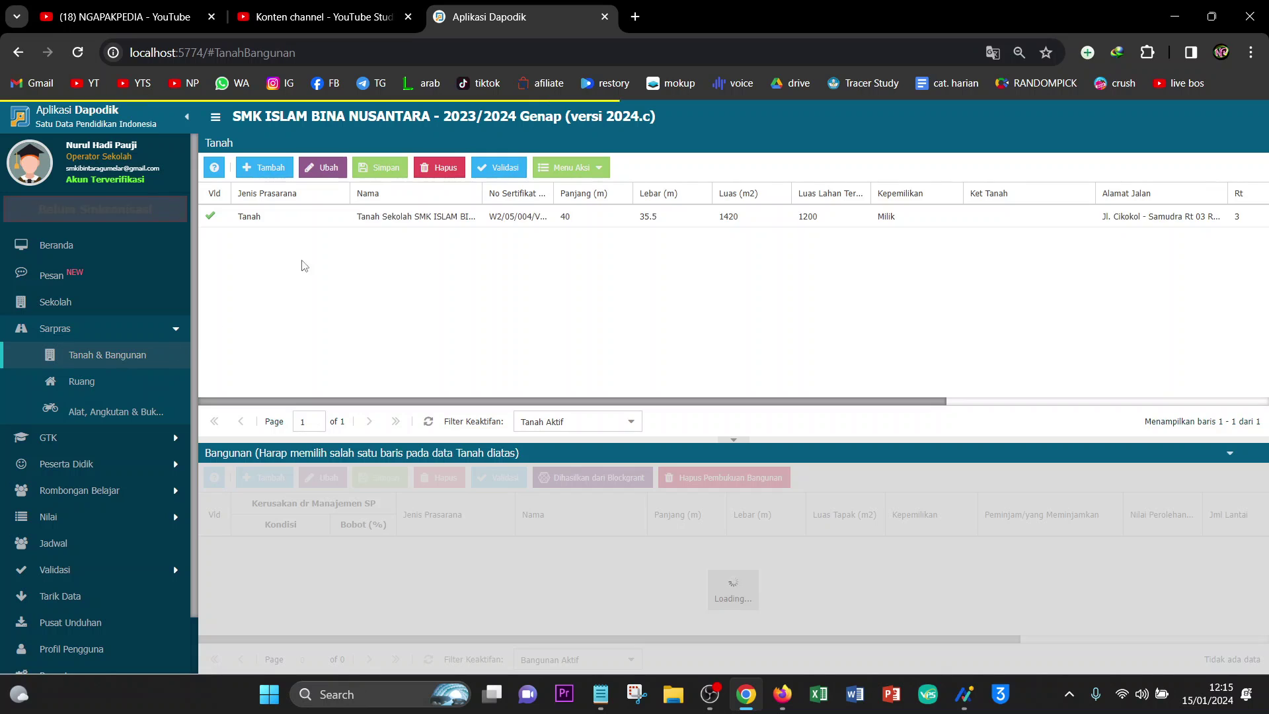
left_click(353, 221)
left_click(430, 548)
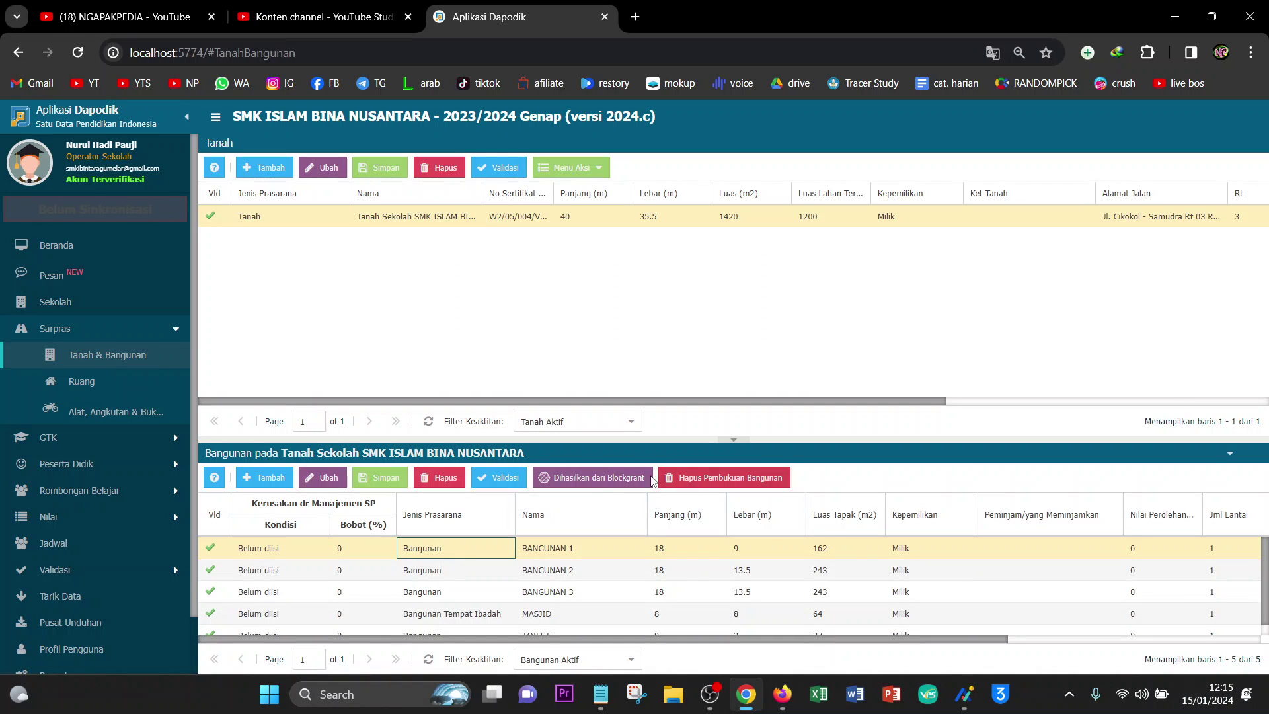
left_click(324, 477)
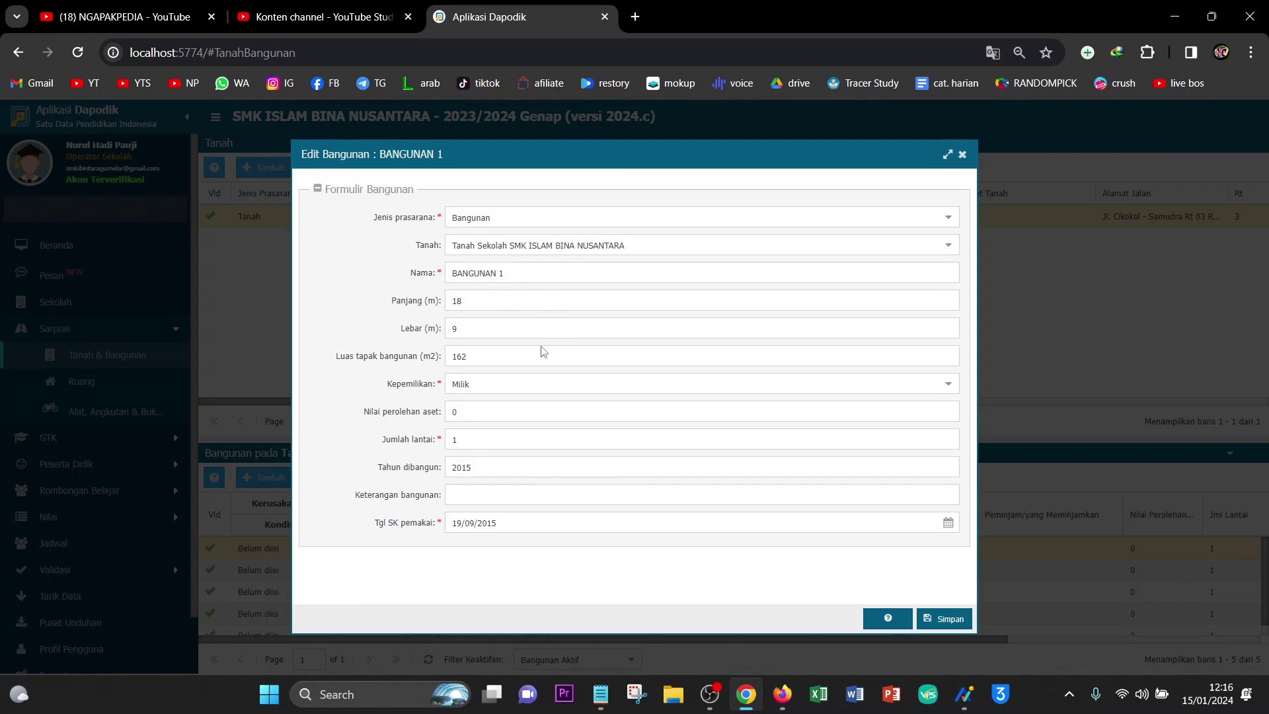
left_click(511, 277)
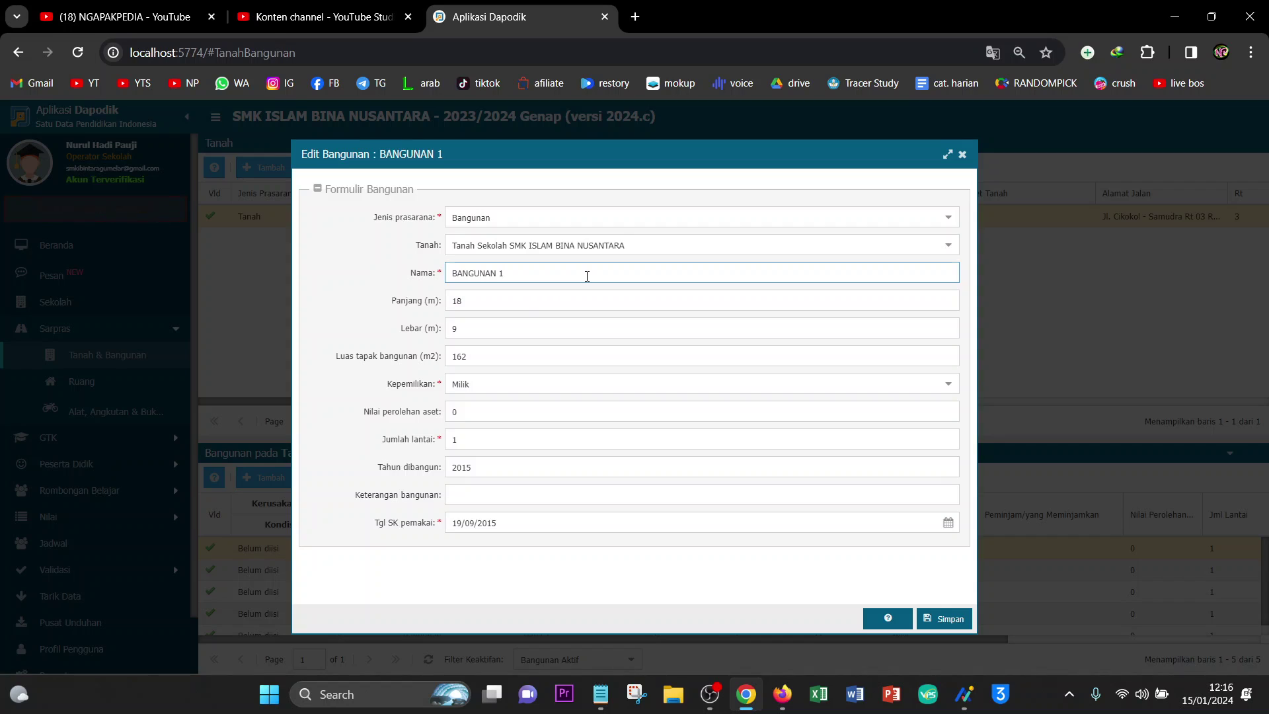
left_click(475, 302)
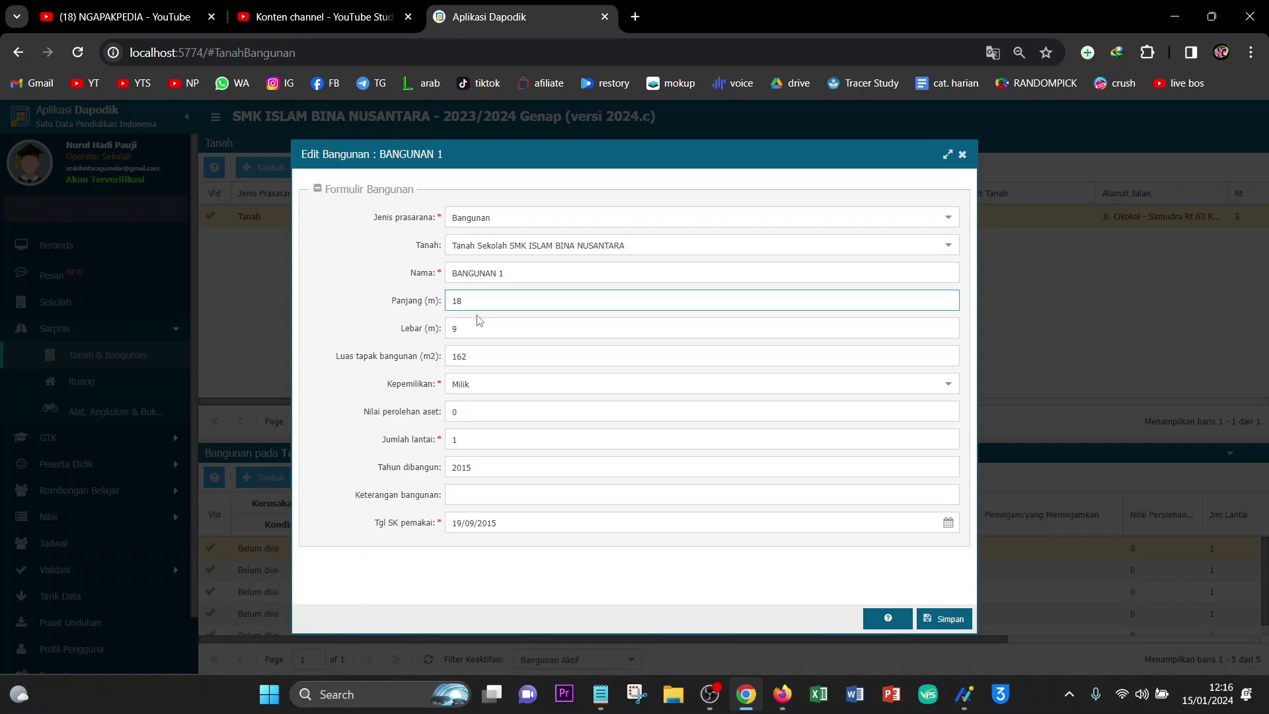
left_click(944, 619)
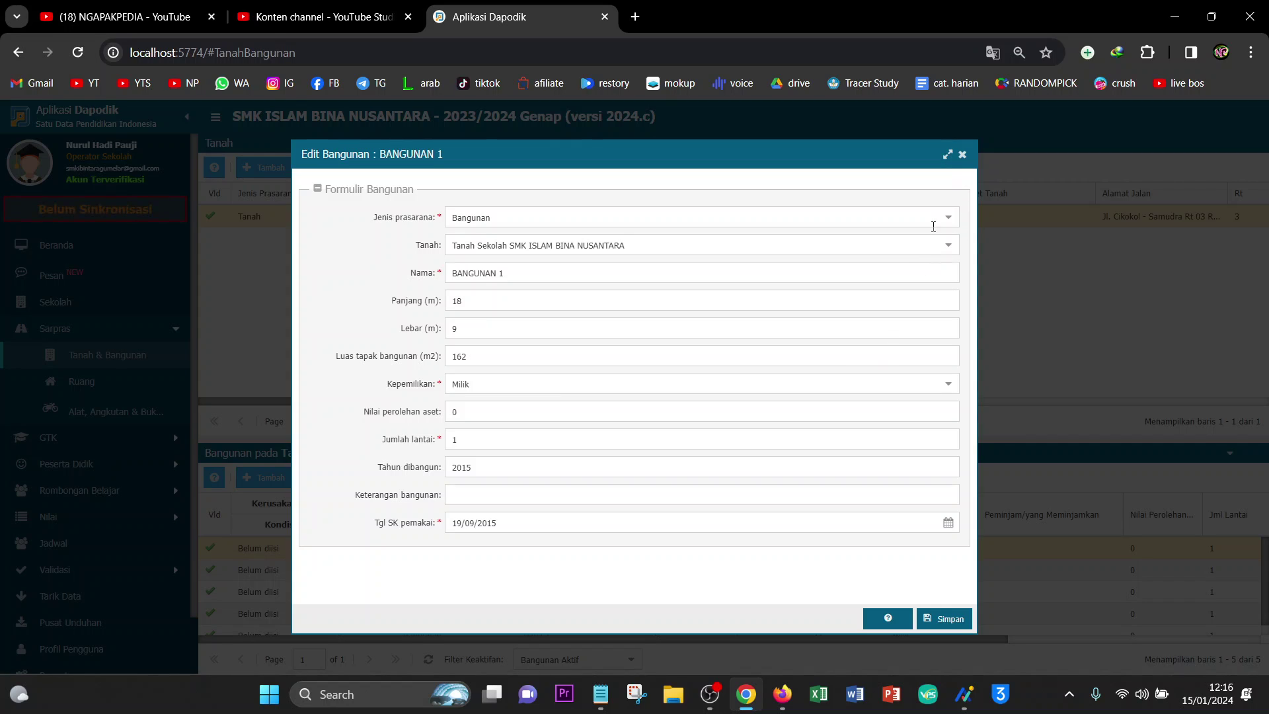
left_click(961, 154)
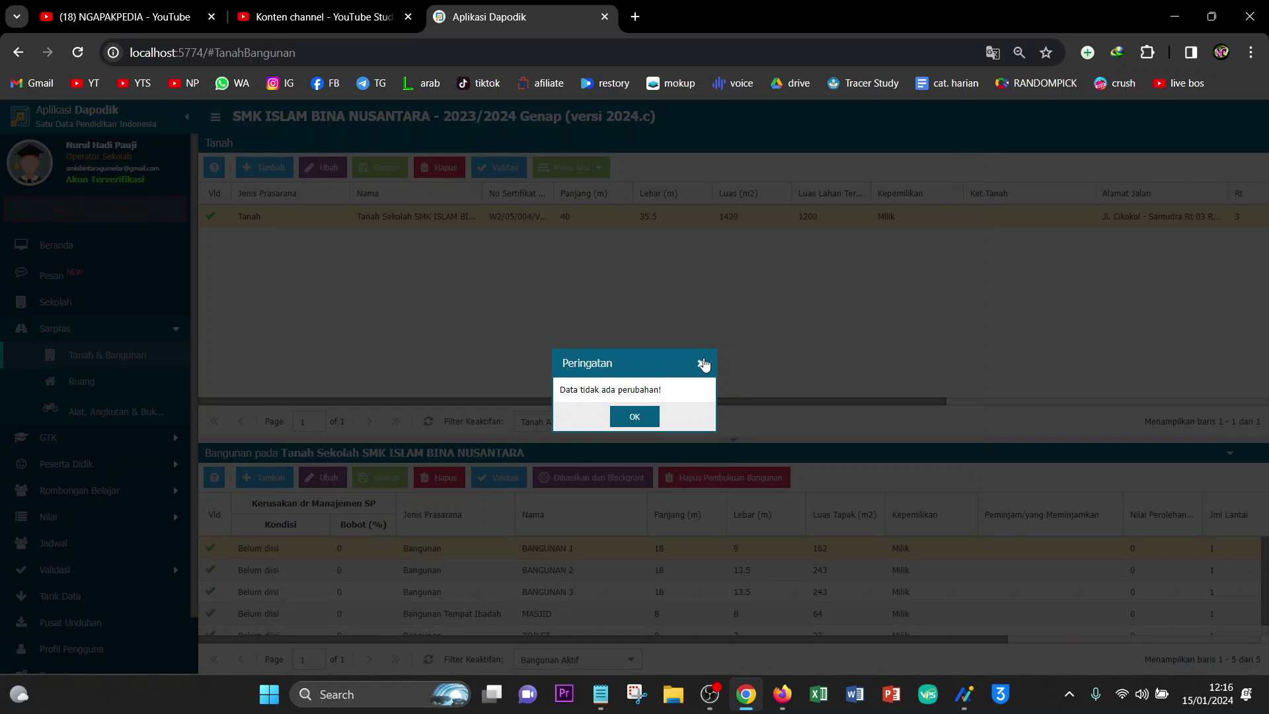
left_click(631, 424)
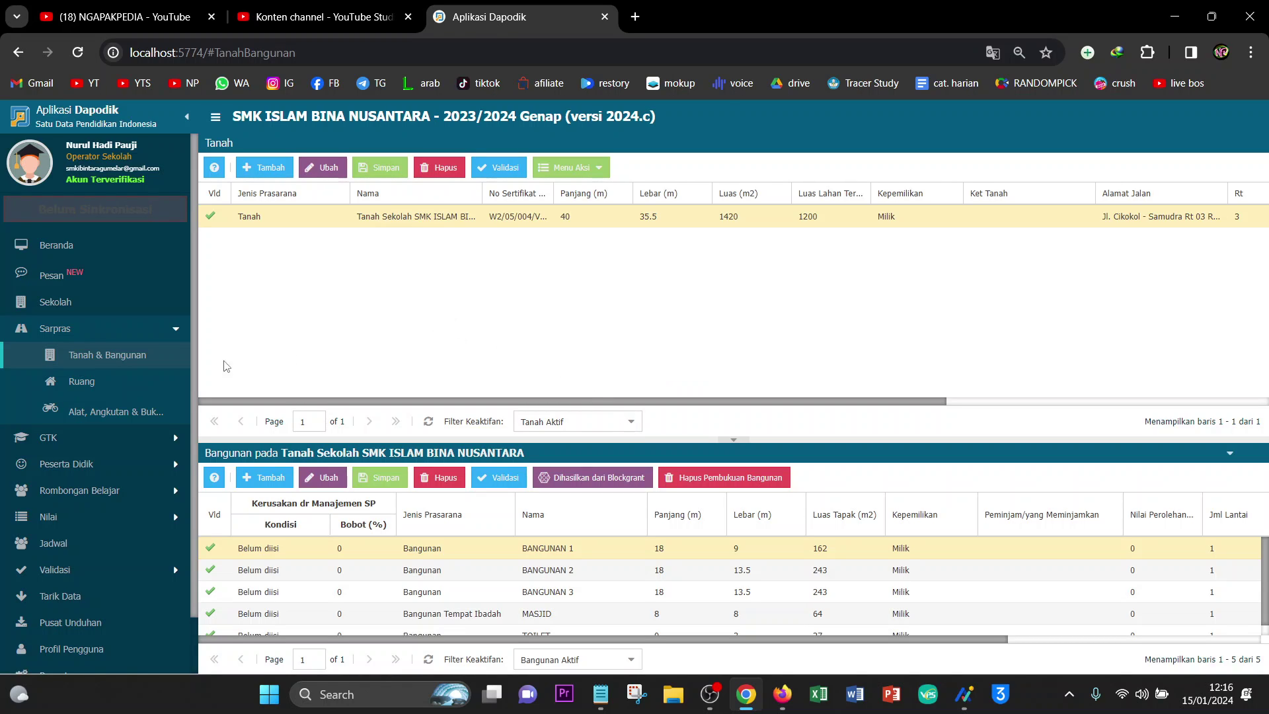
Step: Review the floor and room name fields in the edit form of classroom Kelas XI Multimedia 1 in BANGUNAN 1, and close the form
left_click(82, 382)
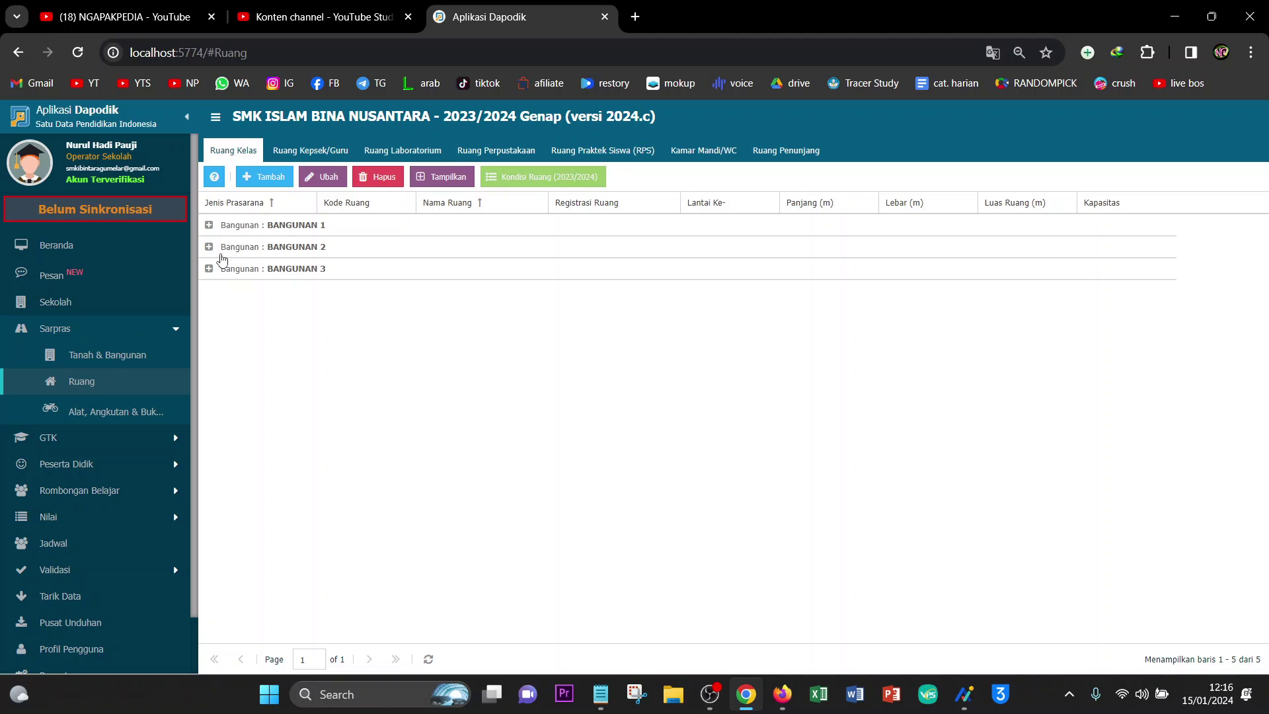
left_click(284, 225)
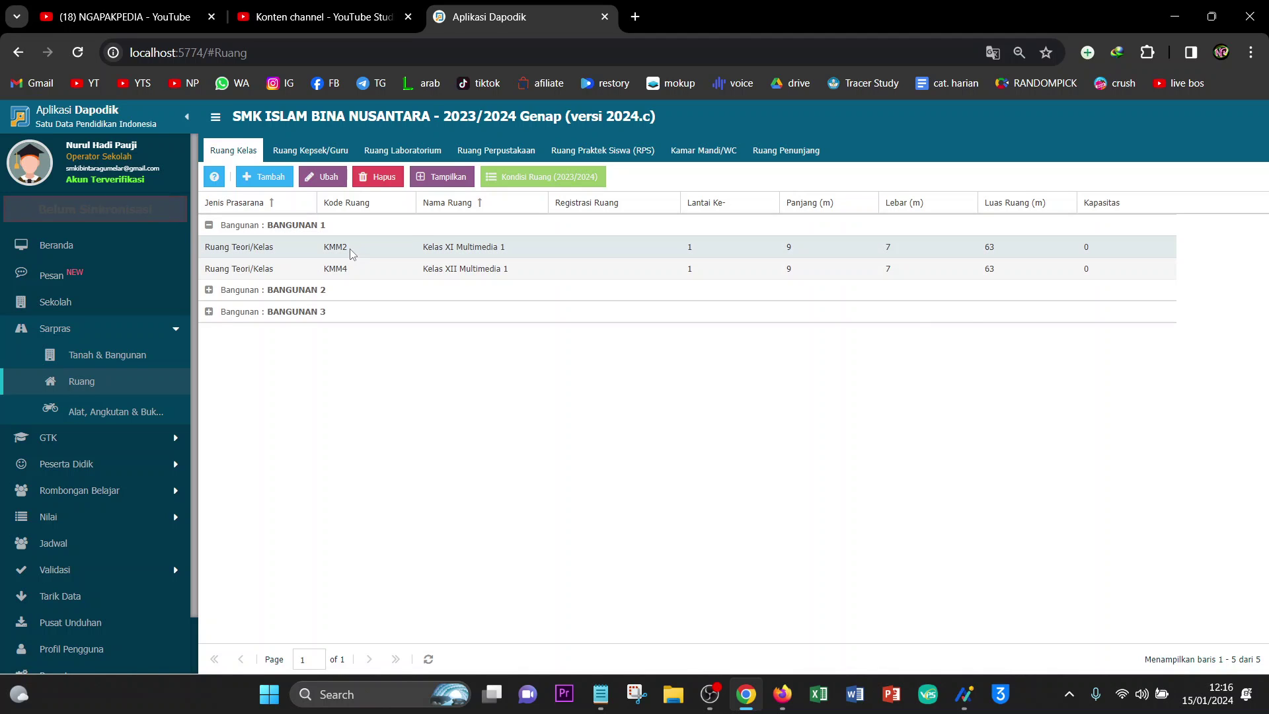
left_click(350, 249)
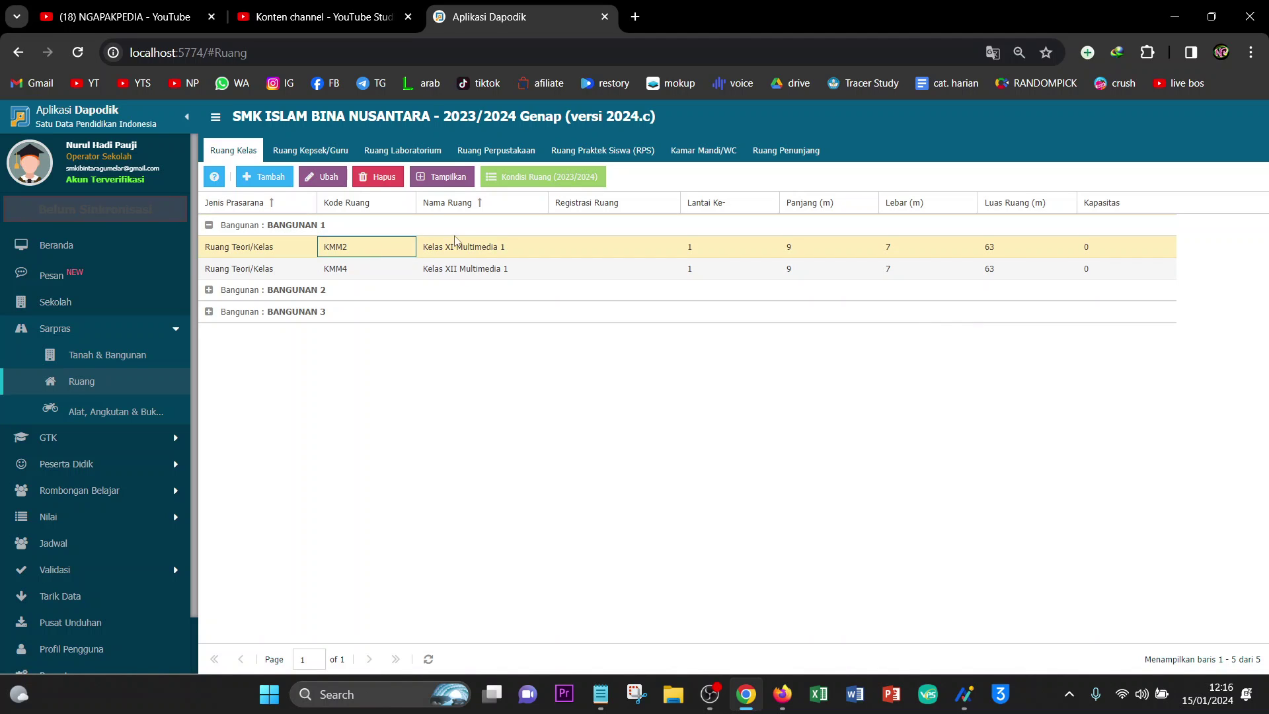
left_click(326, 177)
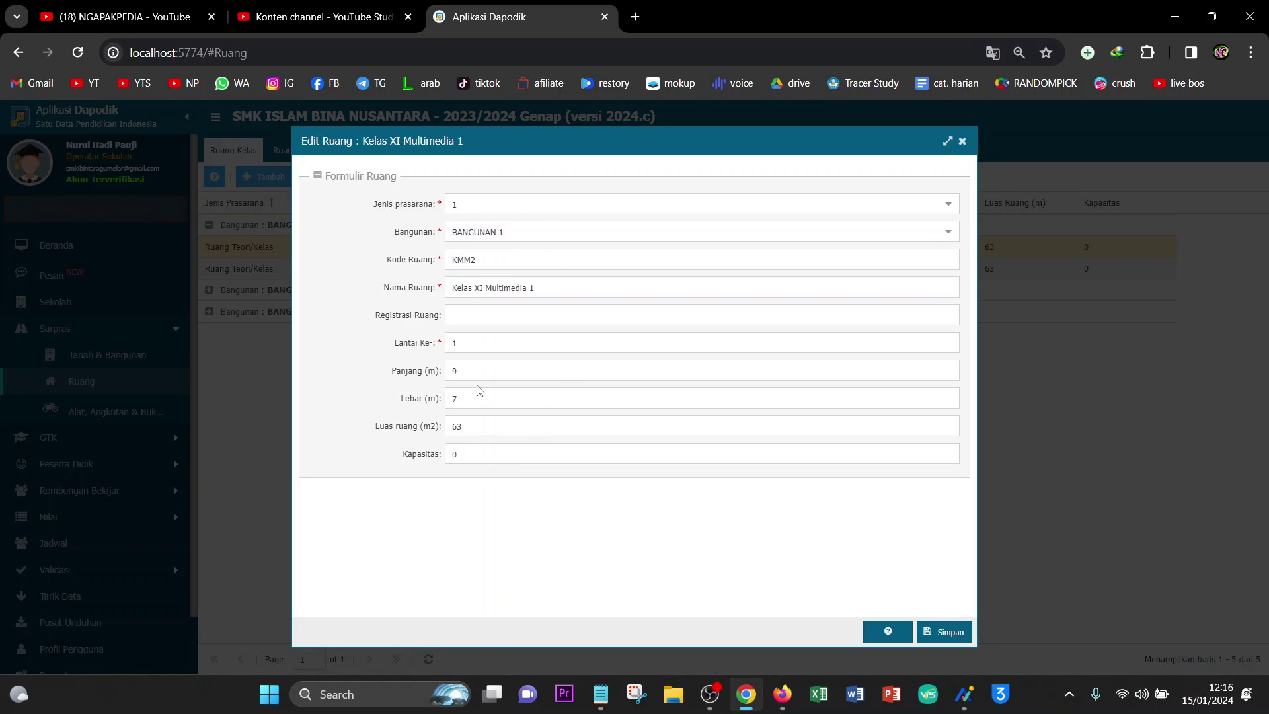
left_click(474, 338)
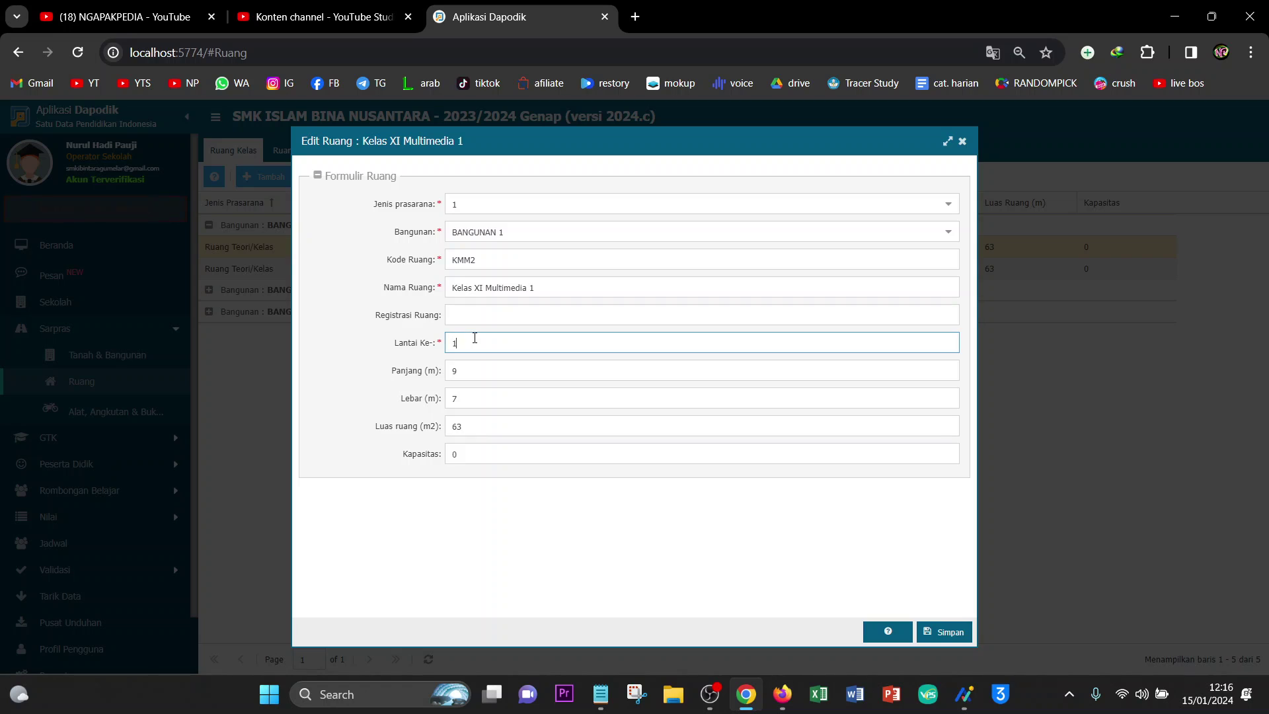
left_click(571, 289)
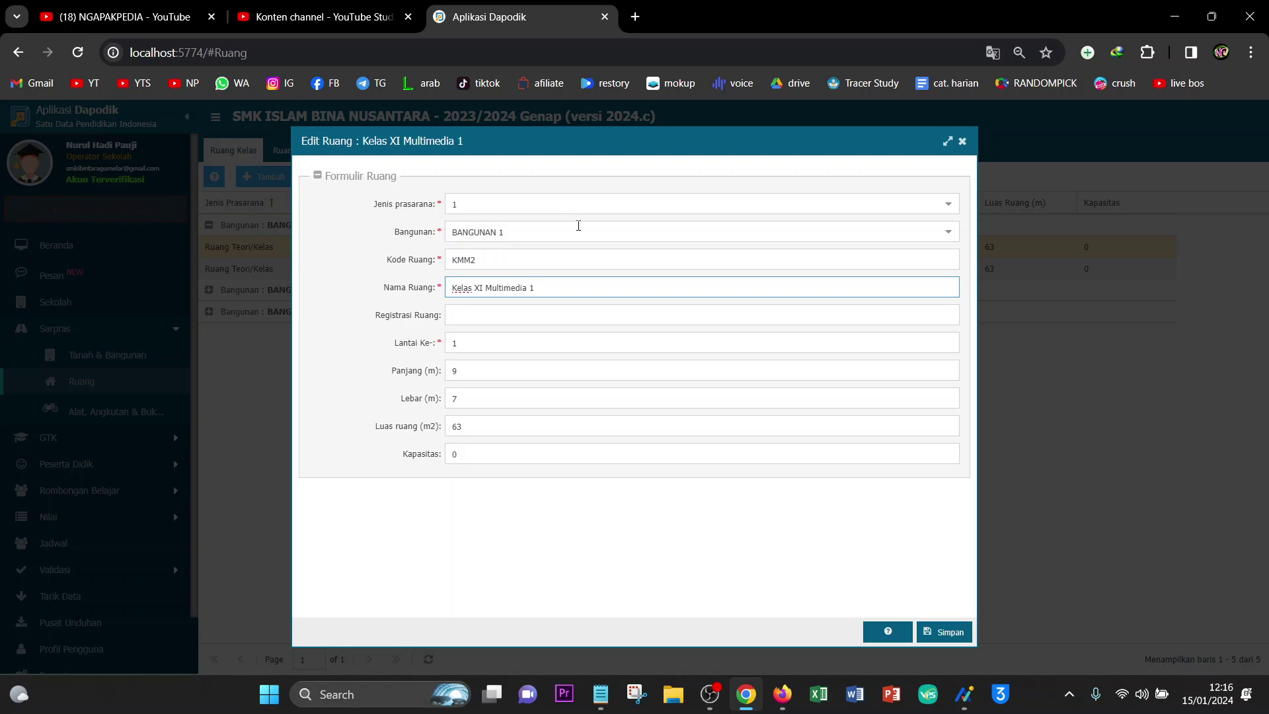
left_click(961, 142)
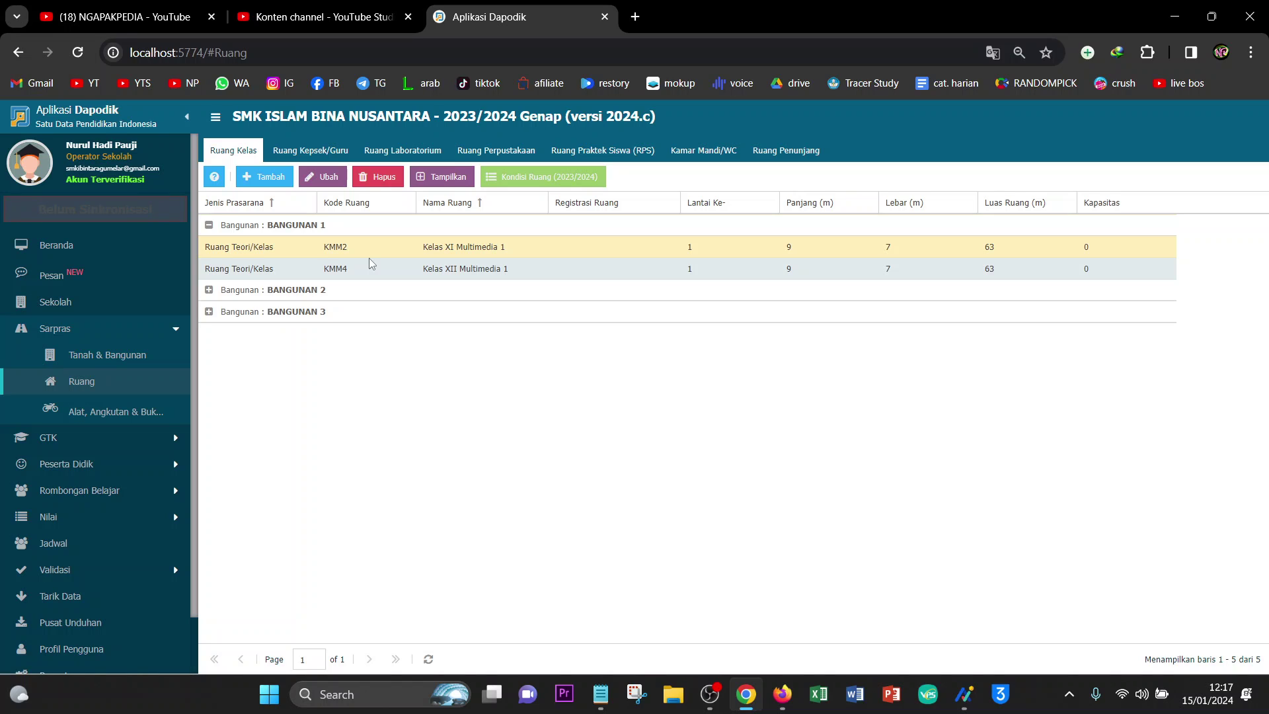
Step: Review the toilet rooms in building TOILET and the Jenis prasarana options offered when adding a room, and close the unfilled form
left_click(706, 155)
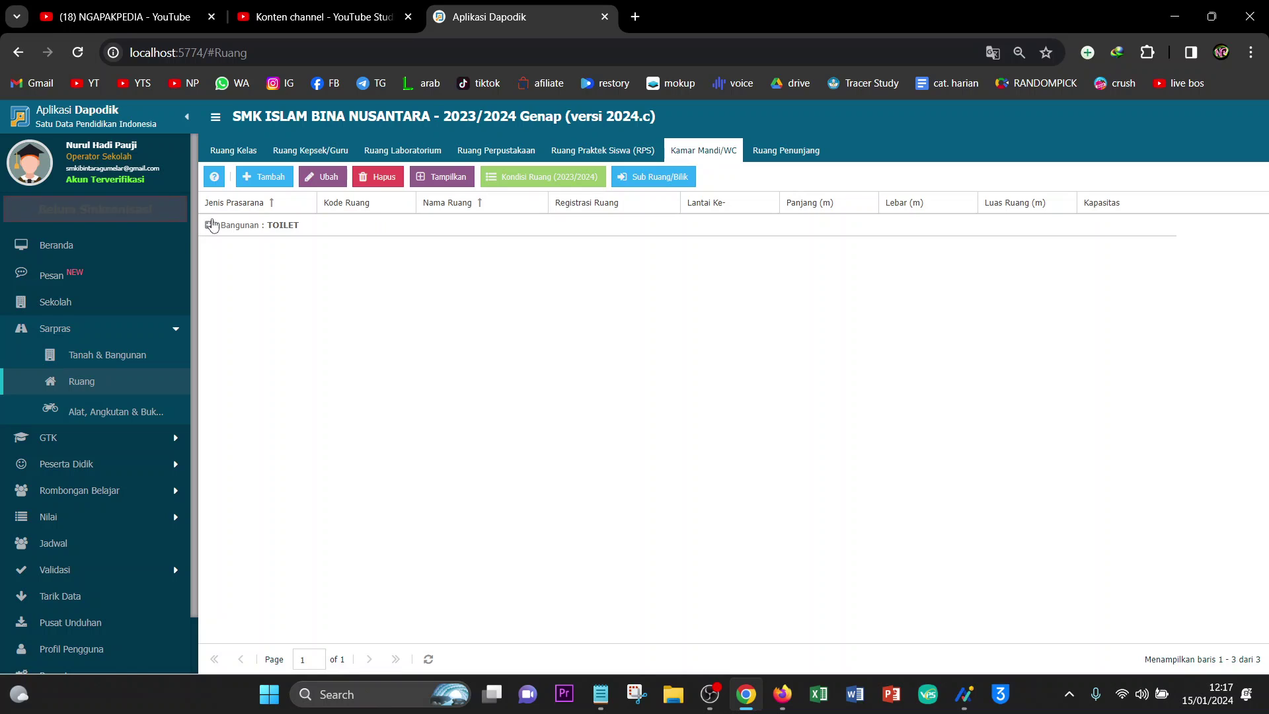
left_click(283, 227)
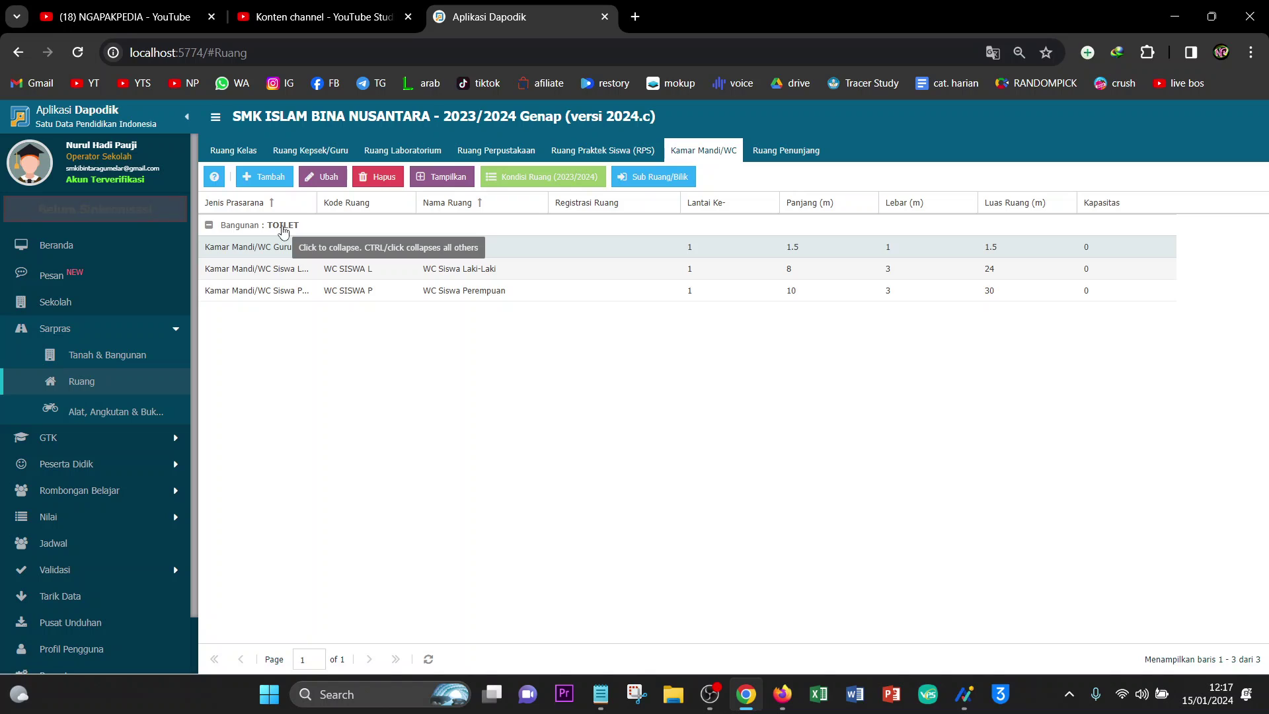
left_click(285, 269)
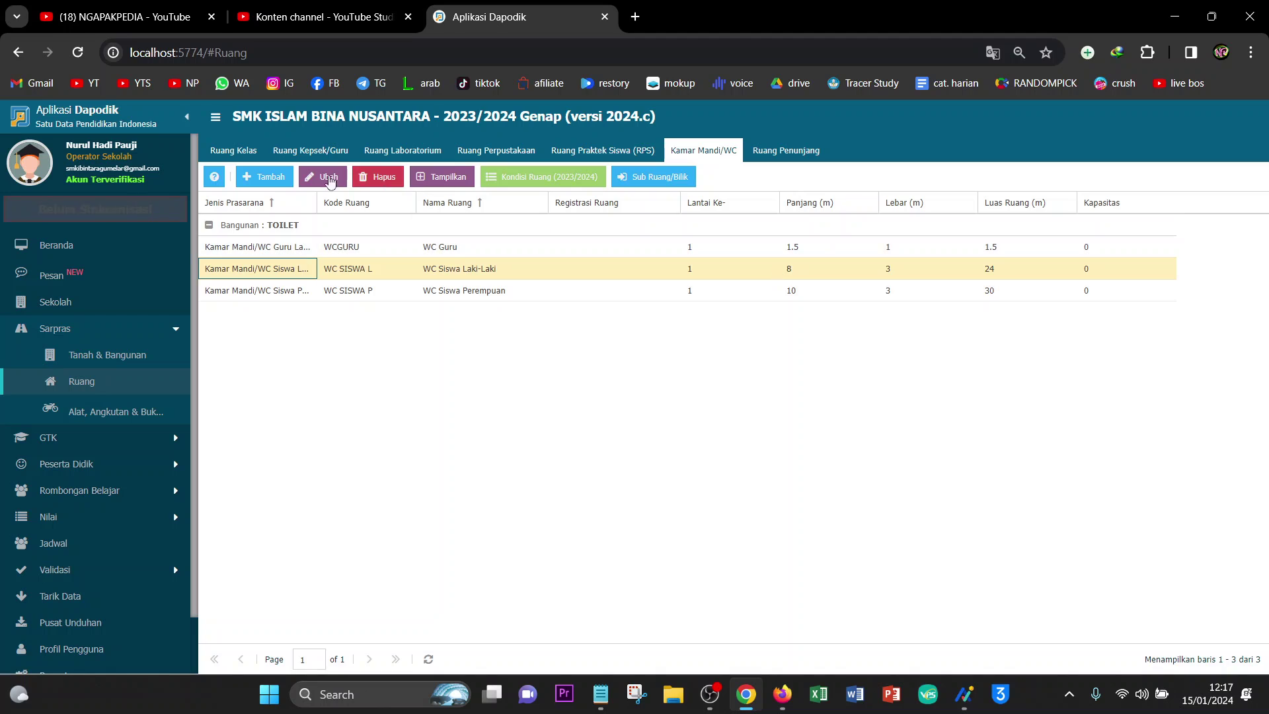
left_click(271, 178)
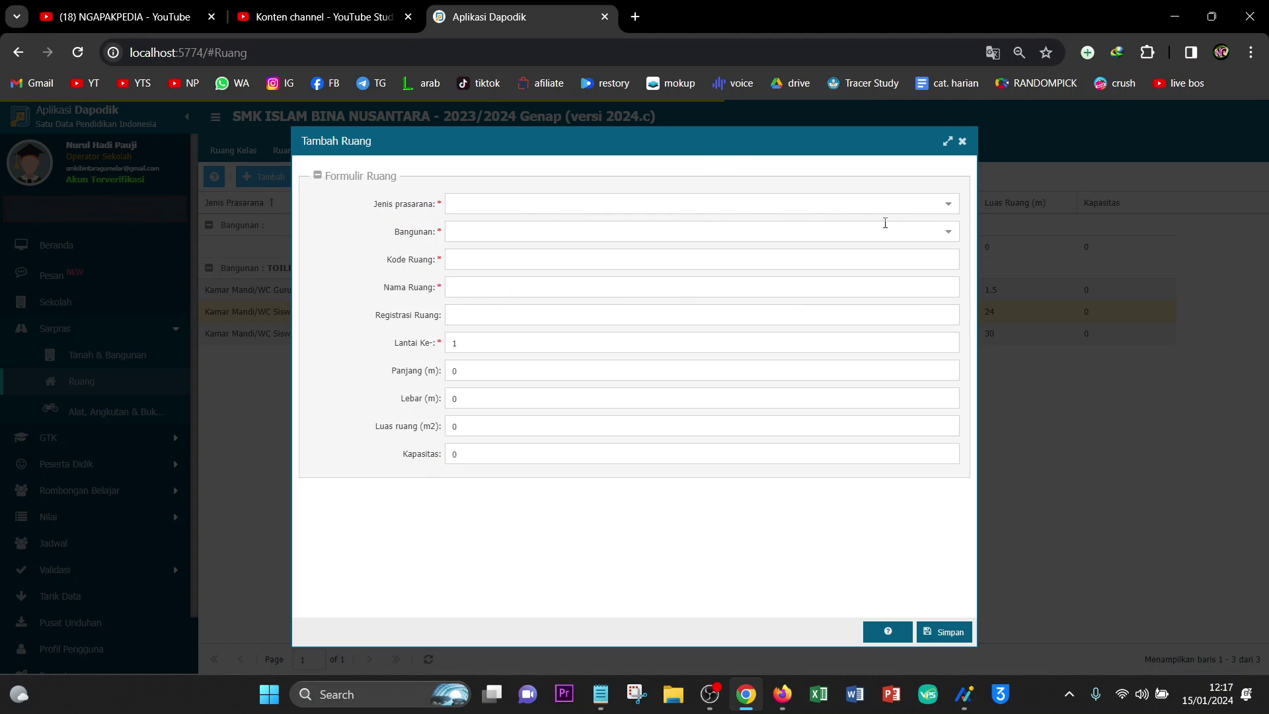
left_click(950, 206)
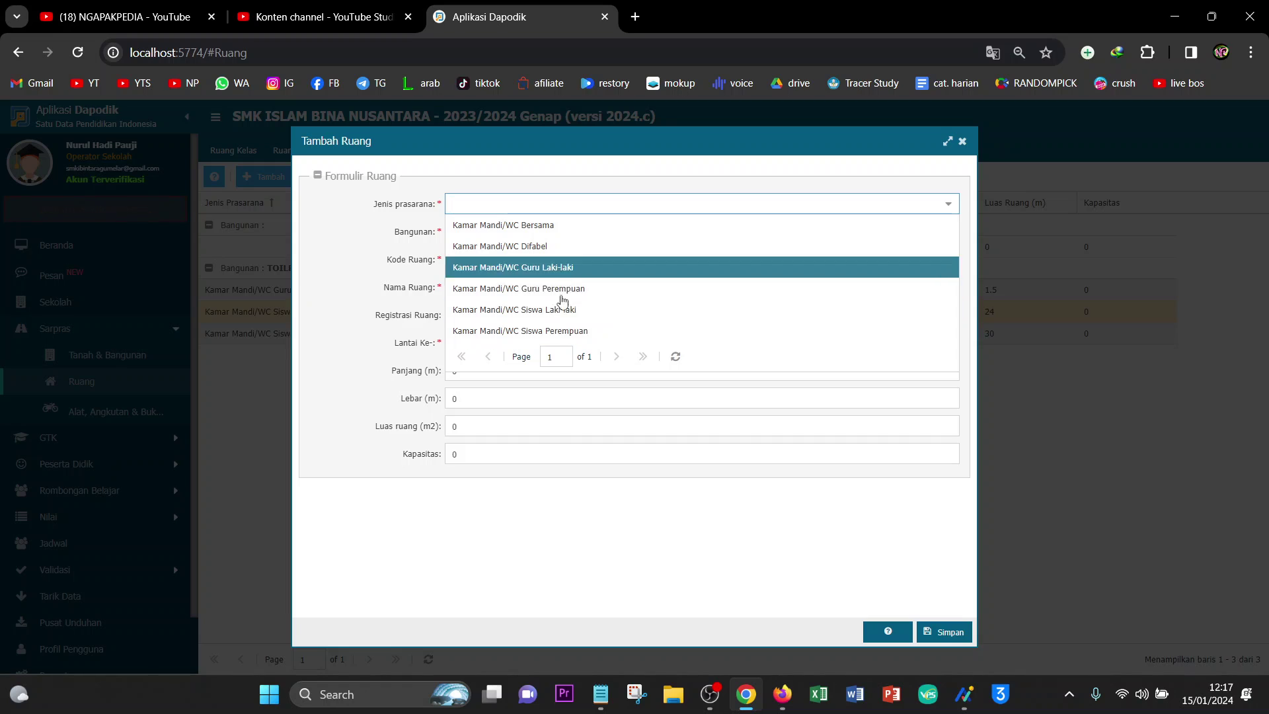
left_click(963, 144)
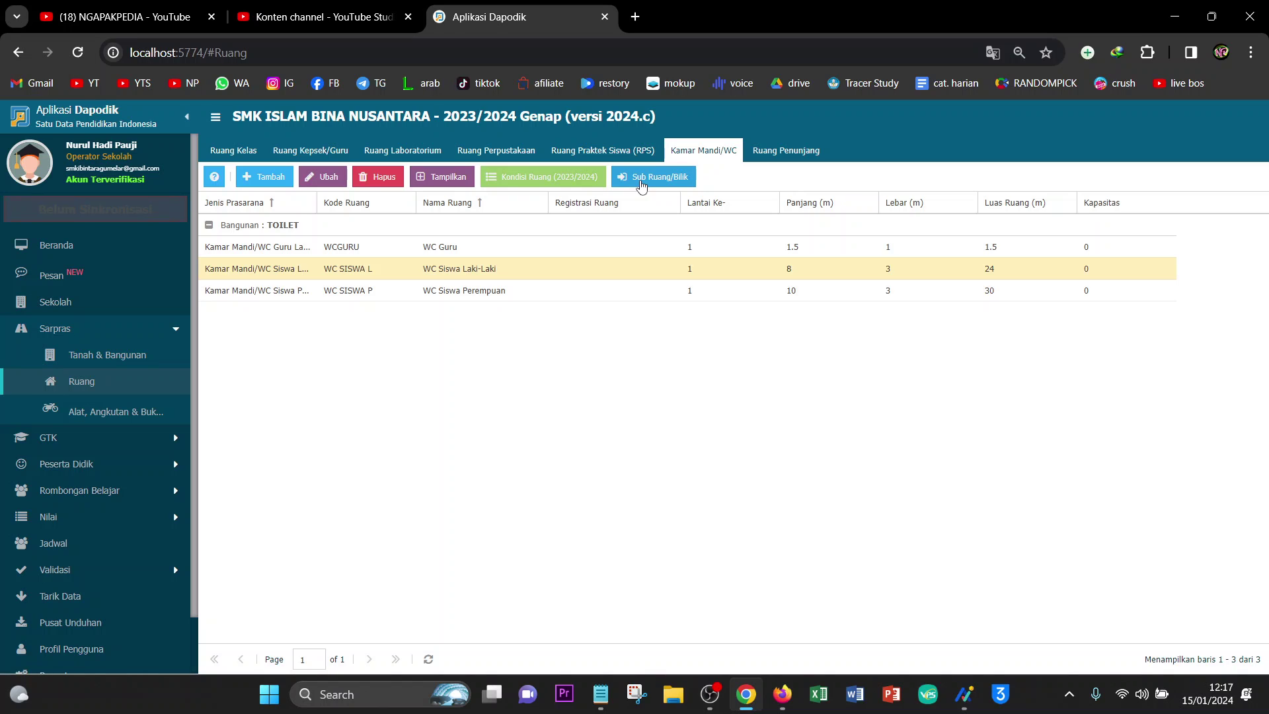
Step: Review the sub-rooms of WC Siswa Laki-Laki, including their registration entries, and close the sub-room list
left_click(642, 178)
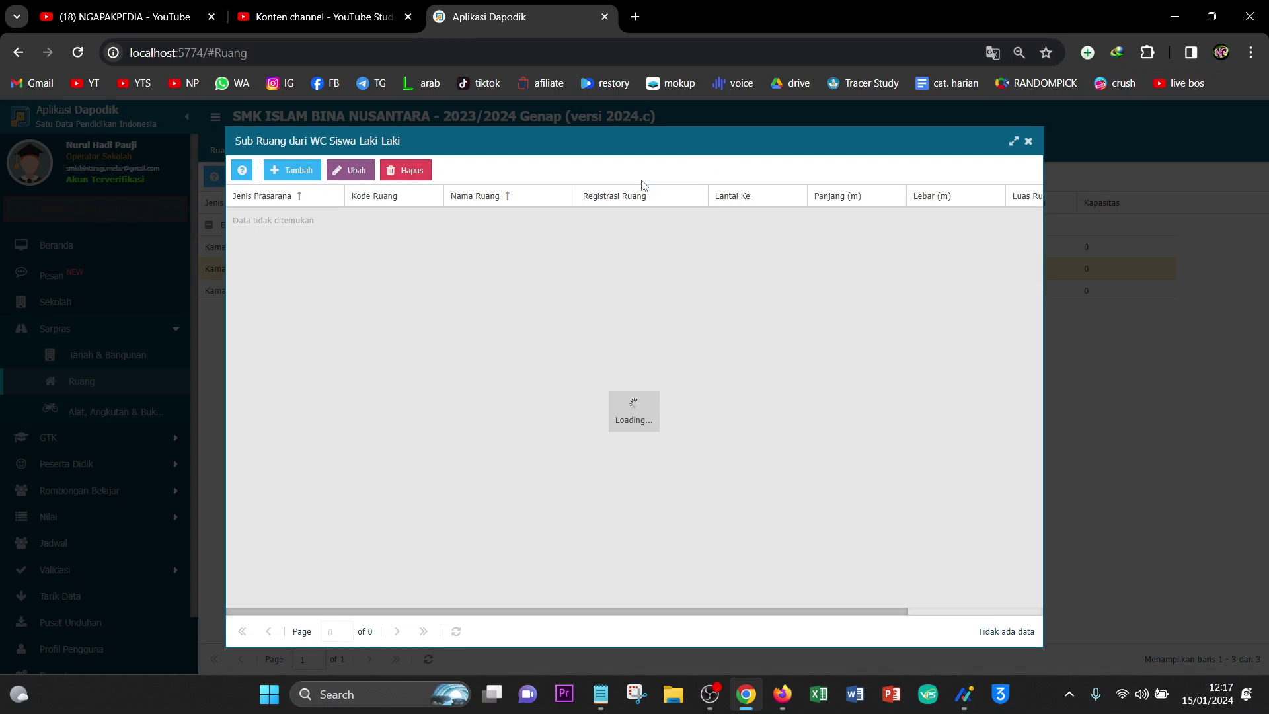
left_click(469, 226)
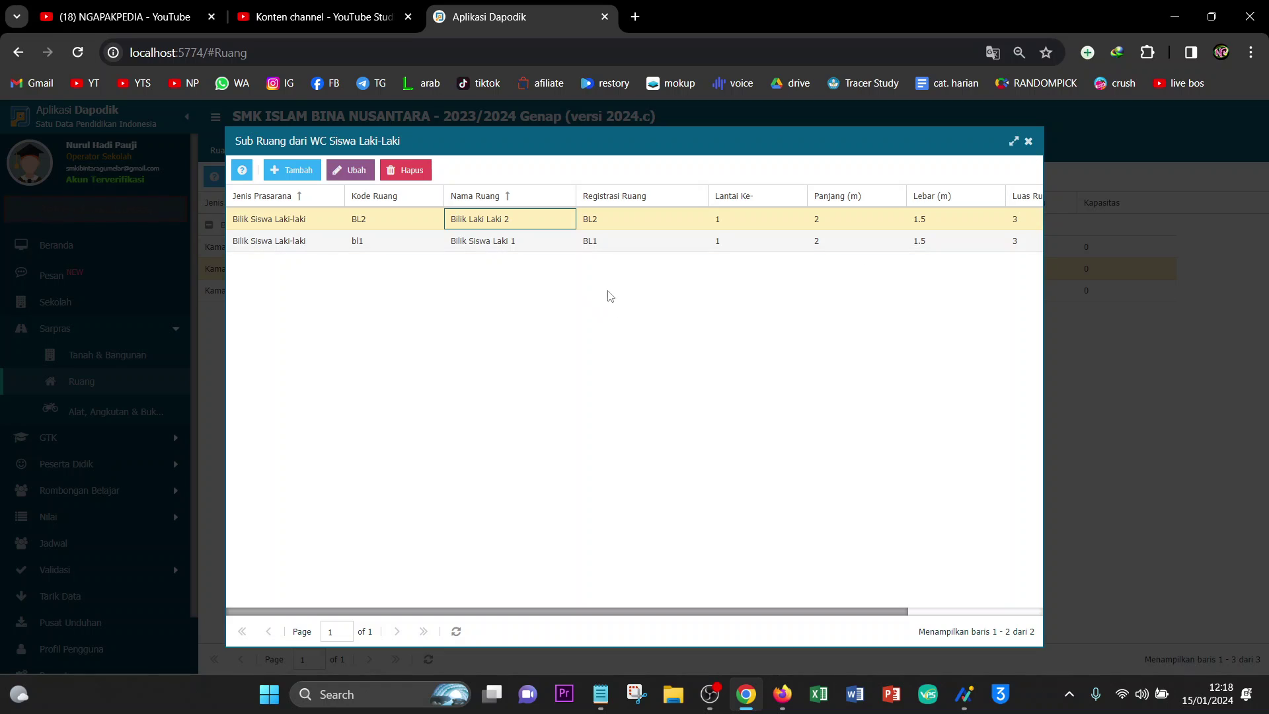
left_click(608, 243)
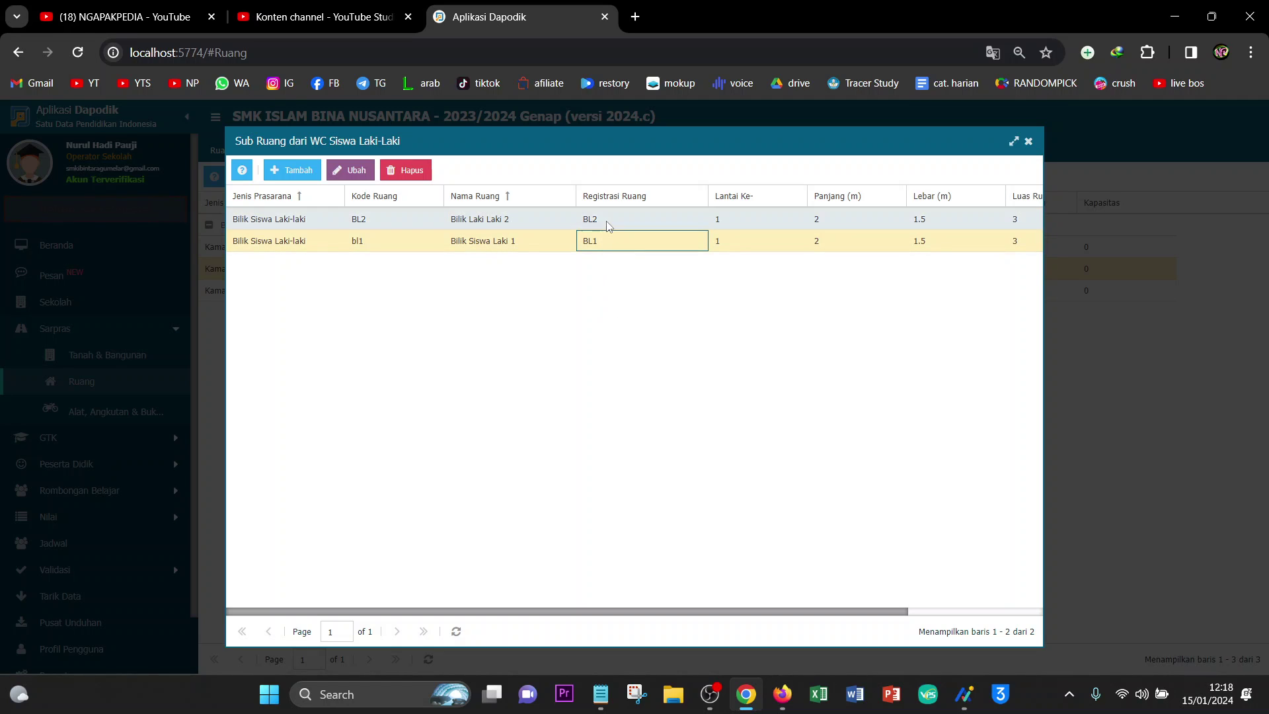
left_click(1028, 141)
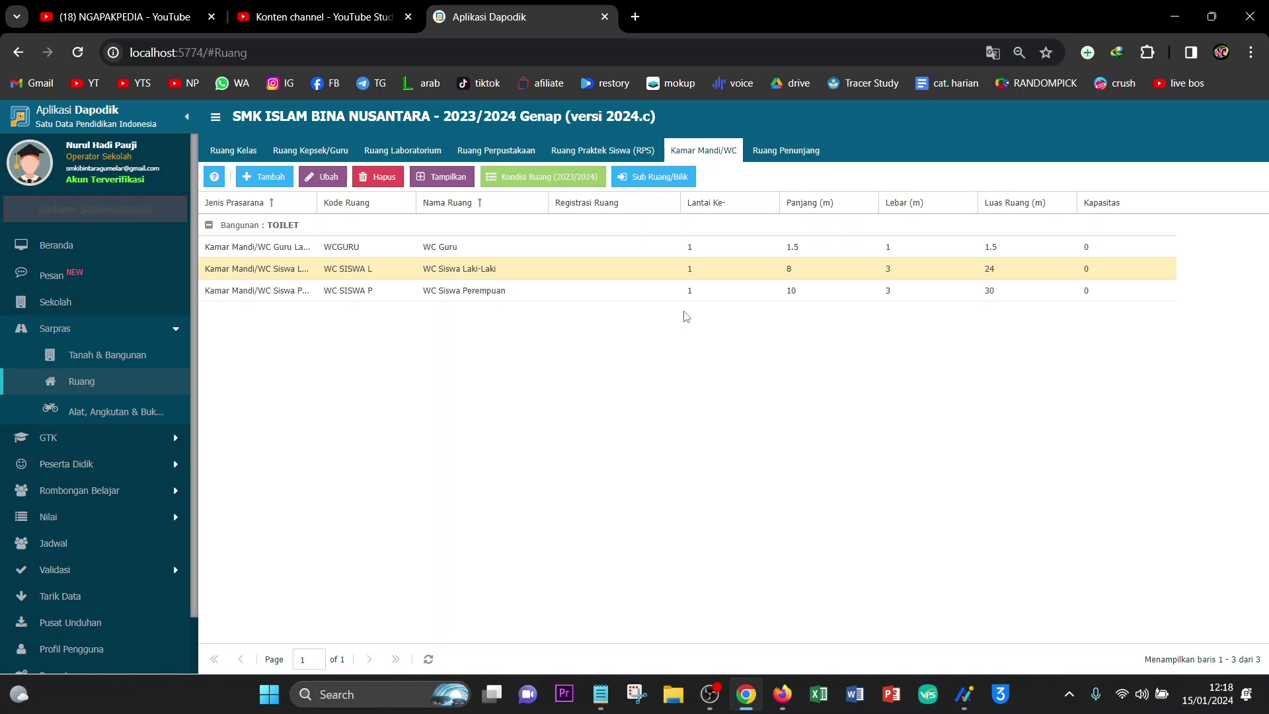
Step: Look through the room lists for student practice rooms (RPS), libraries and laboratories
left_click(560, 153)
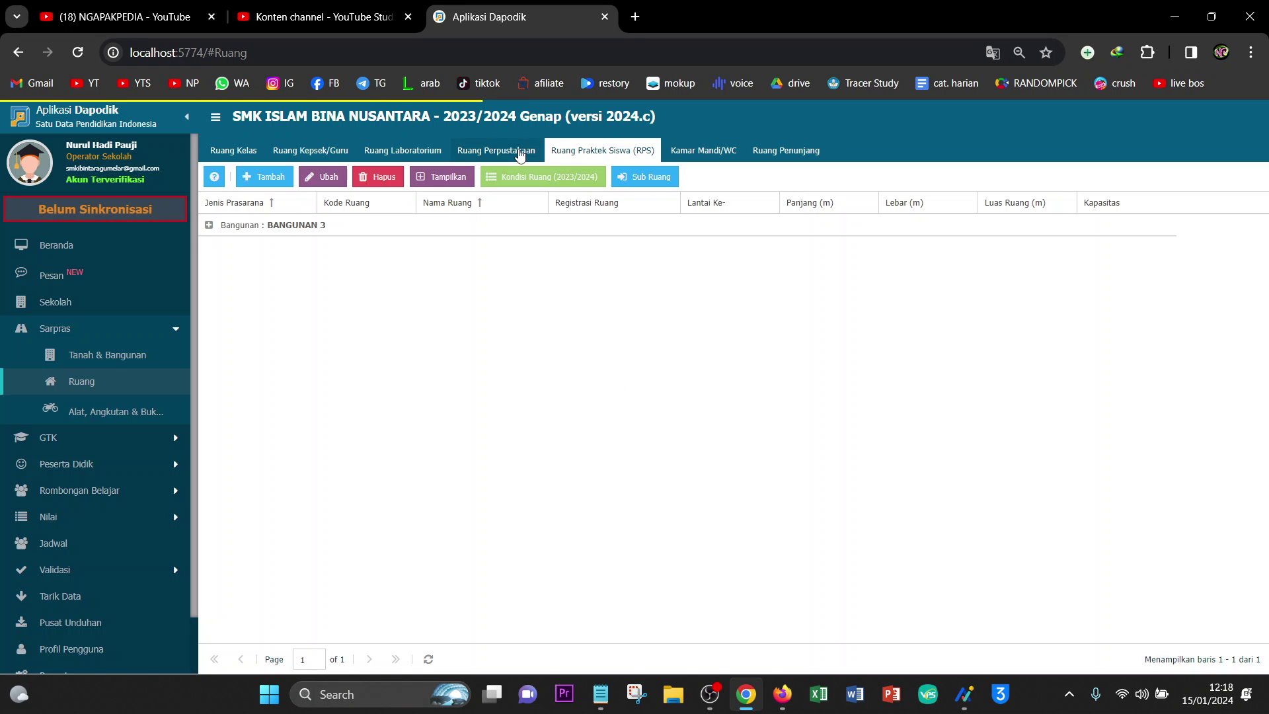
left_click(471, 154)
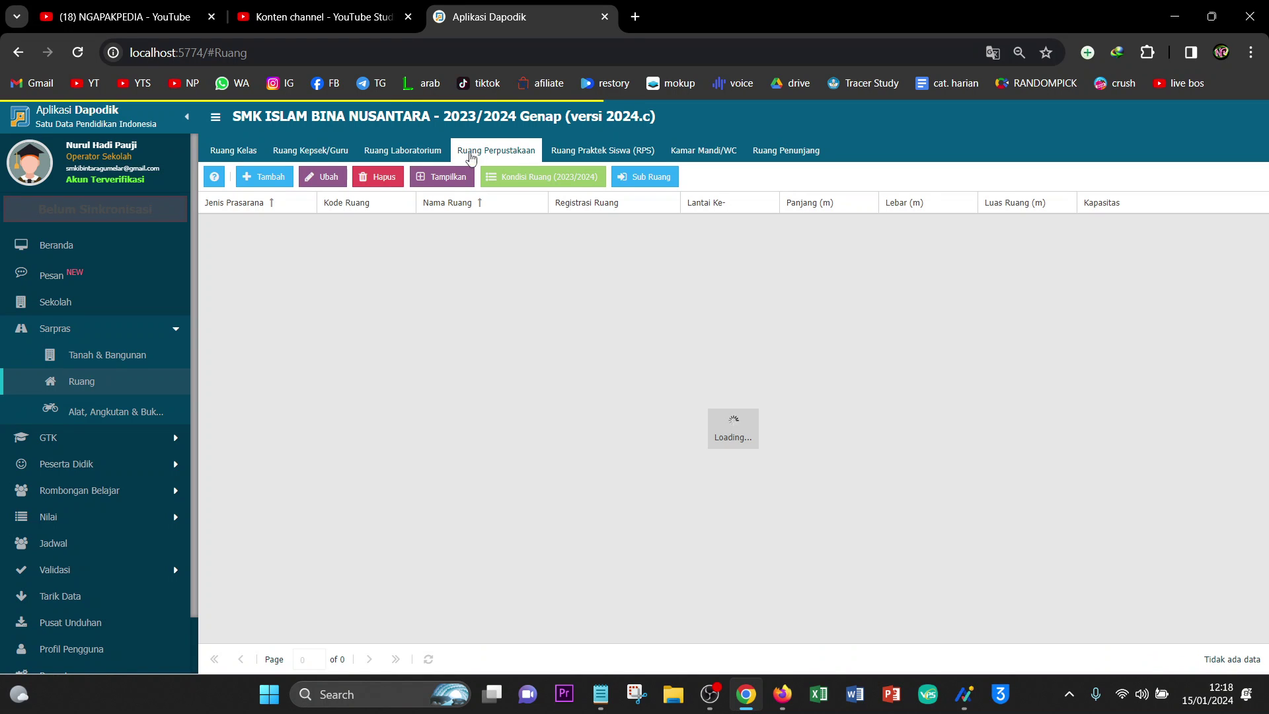
left_click(421, 153)
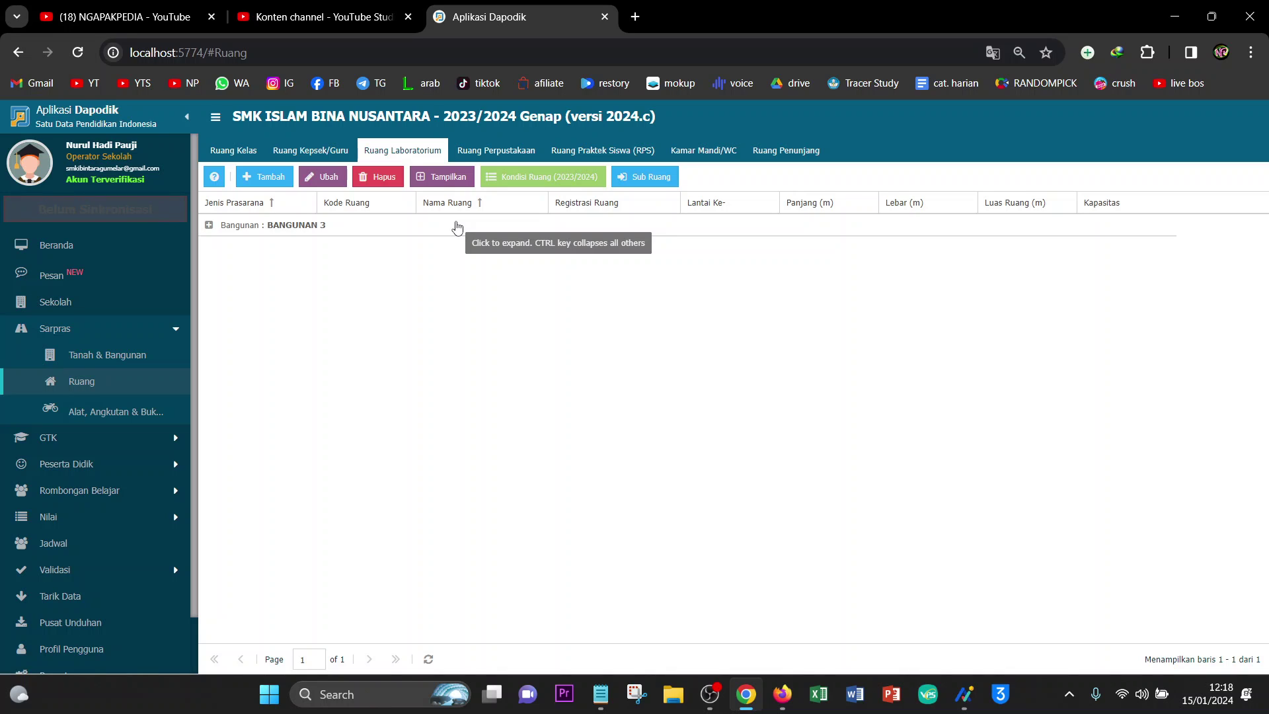
Step: List the equipment of classroom Kelas XII Multimedia 2 in Alat, Angkutan & Buku and expand its group
left_click(117, 411)
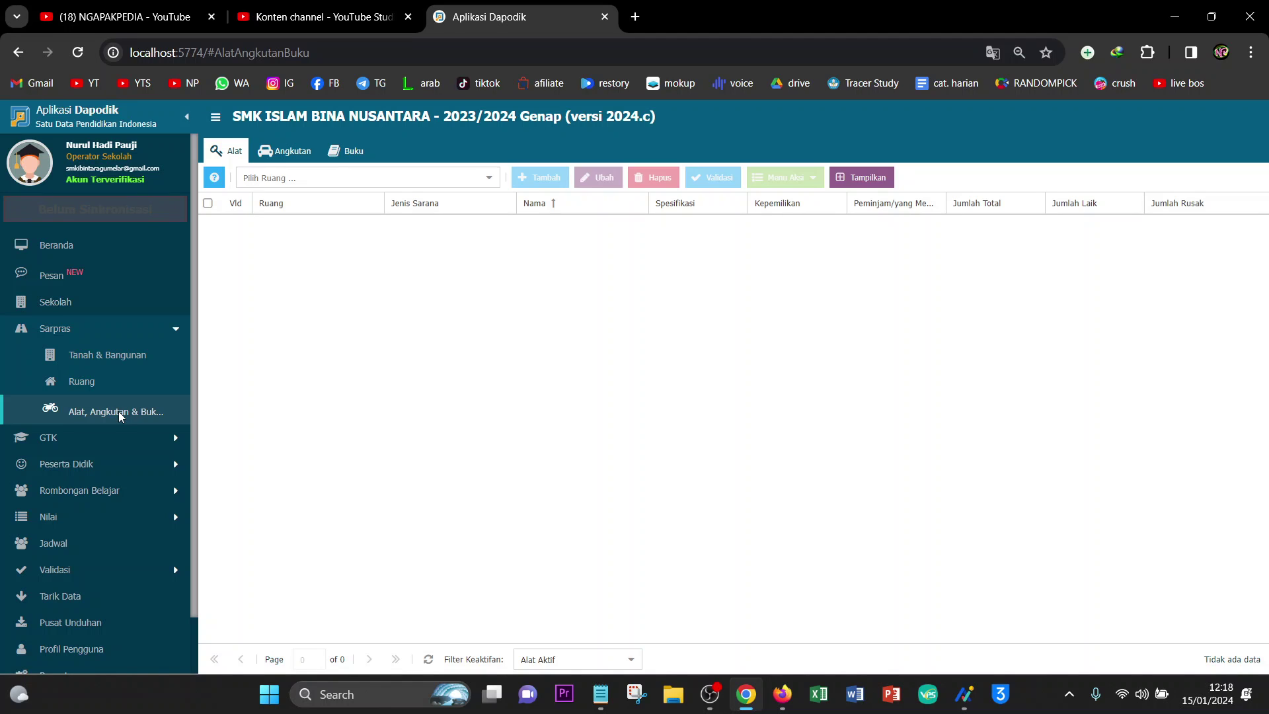
left_click(495, 187)
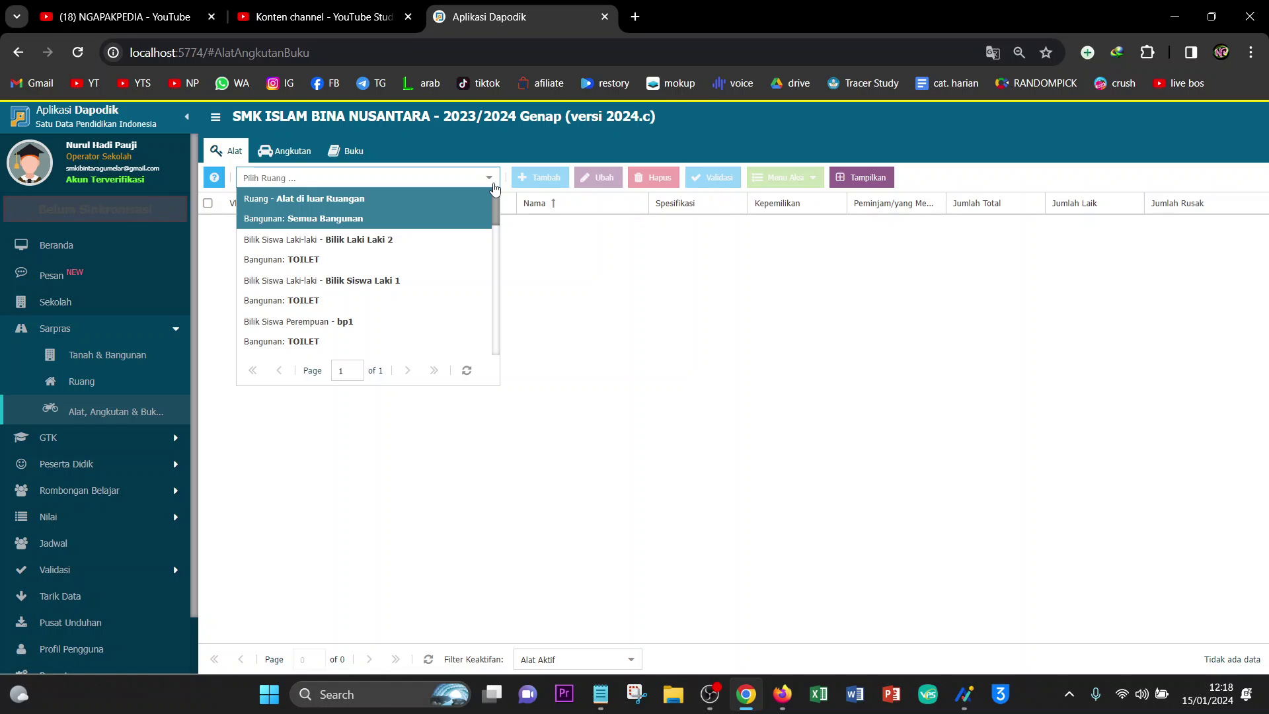
scroll(370, 241, "down", 5)
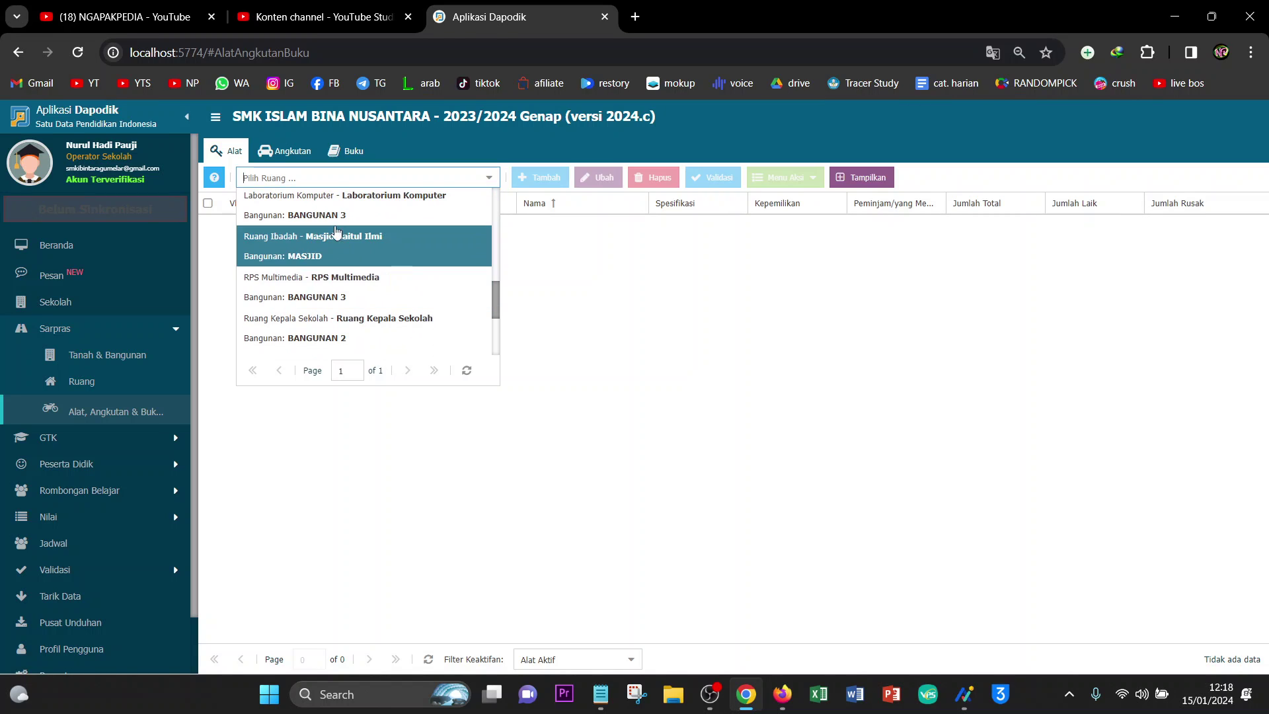
scroll(337, 231, "down", 4)
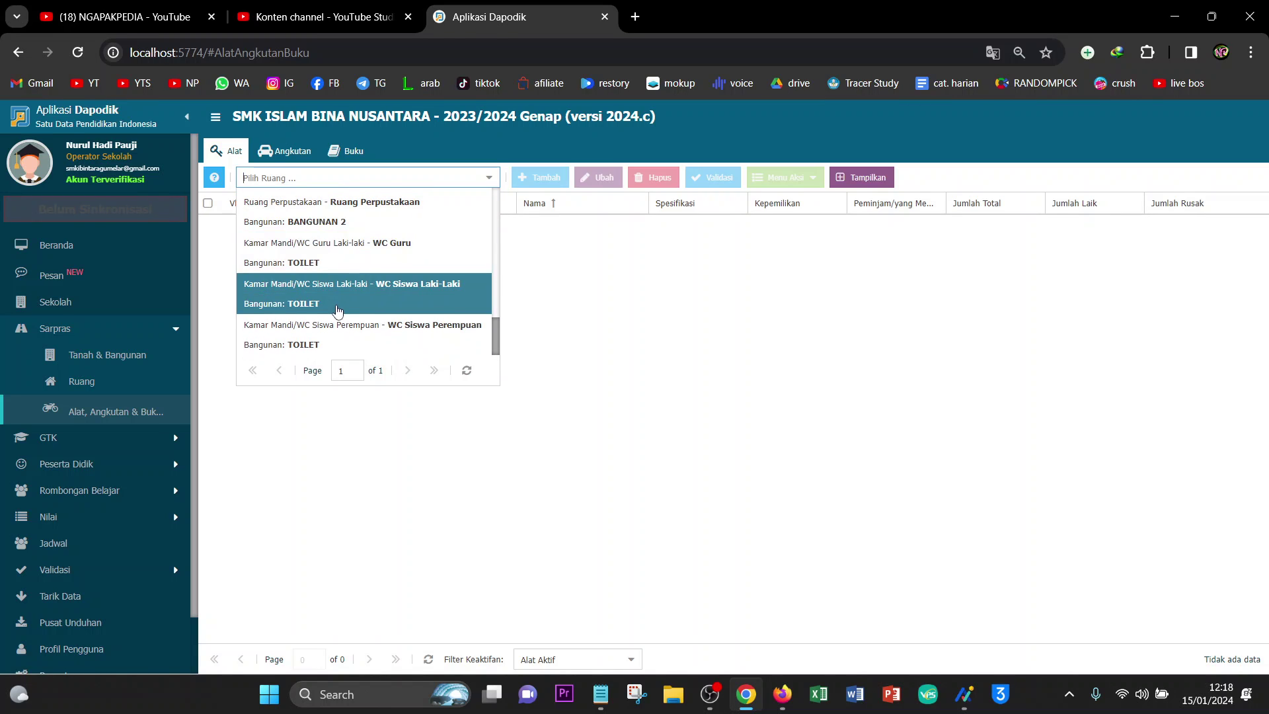
scroll(339, 317, "up", 3)
scroll(345, 271, "up", 2)
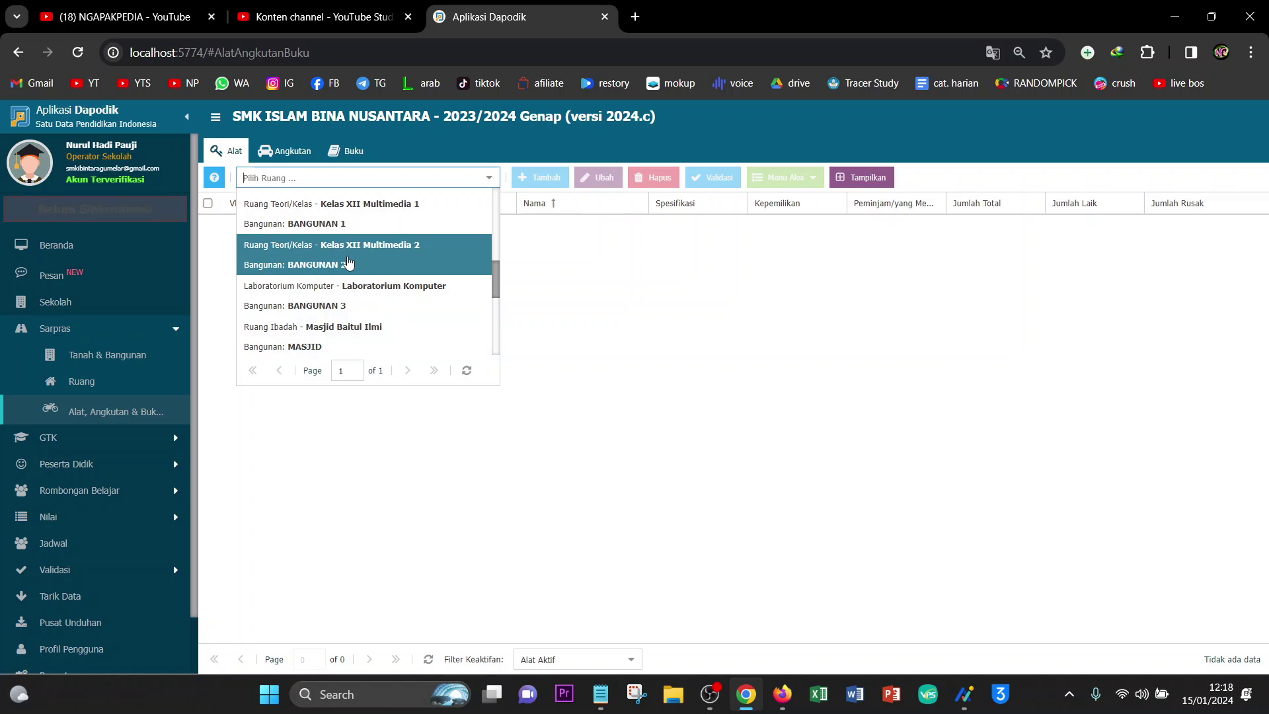
left_click(348, 262)
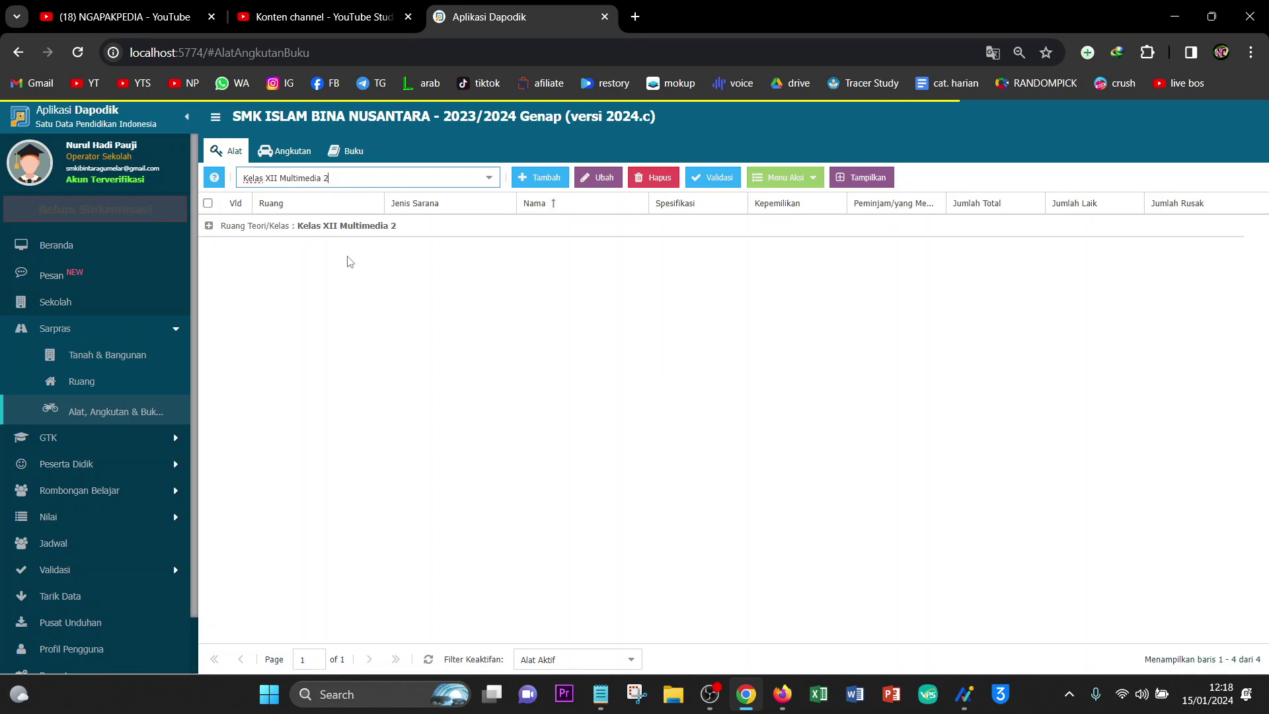
left_click(344, 226)
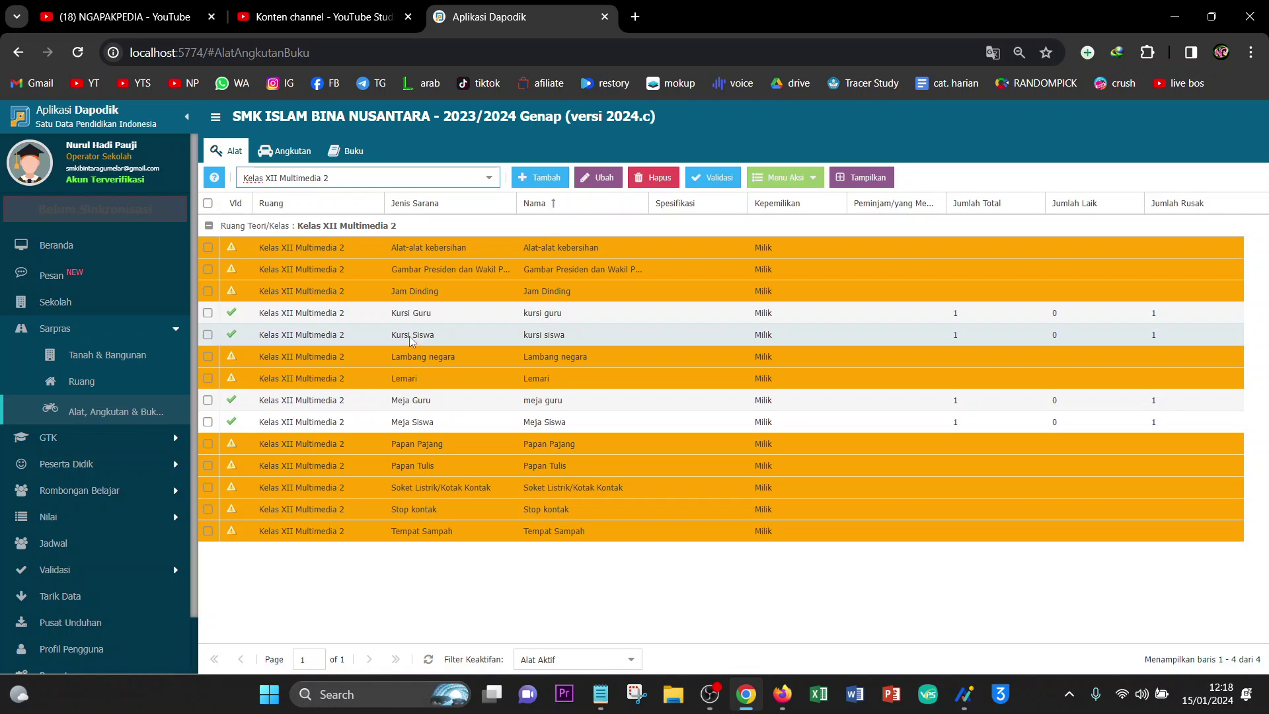
Step: Set the 2023/2024 periodic data of Meja Siswa in Kelas XII Multimedia 2 to Jumlah total 24 and Jumlah laik 24, and save
left_click(410, 421)
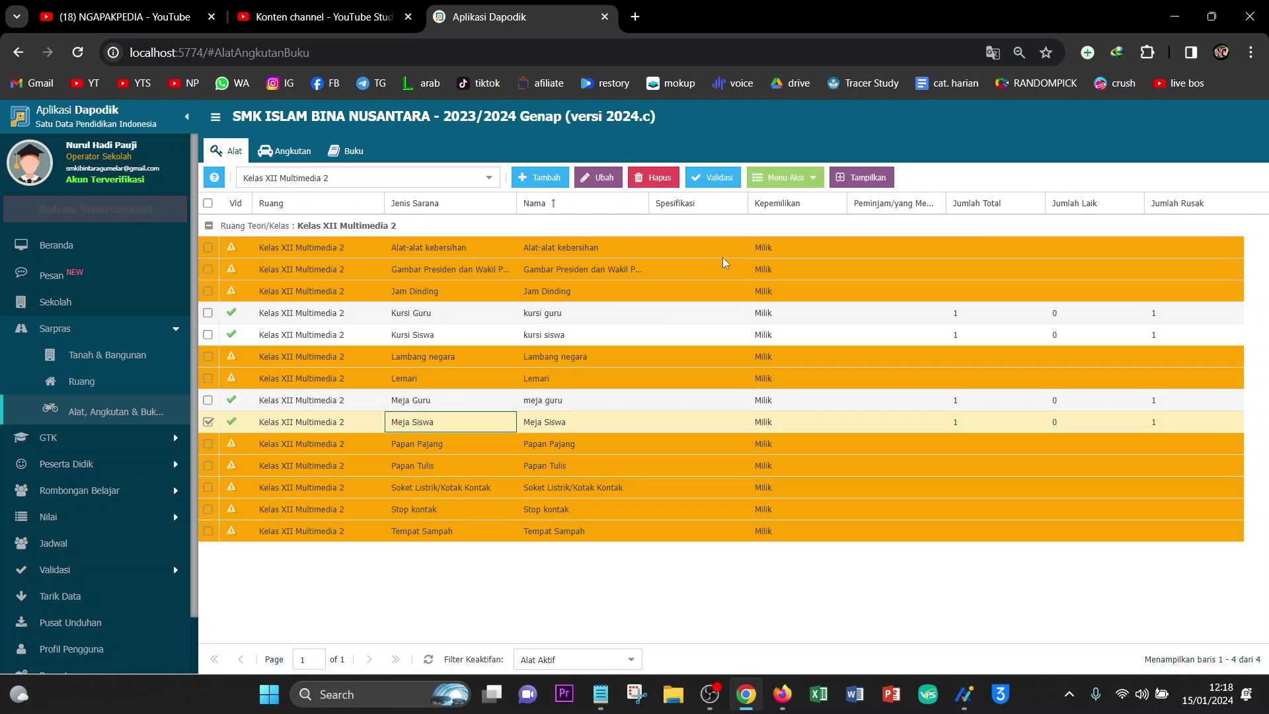
left_click(801, 176)
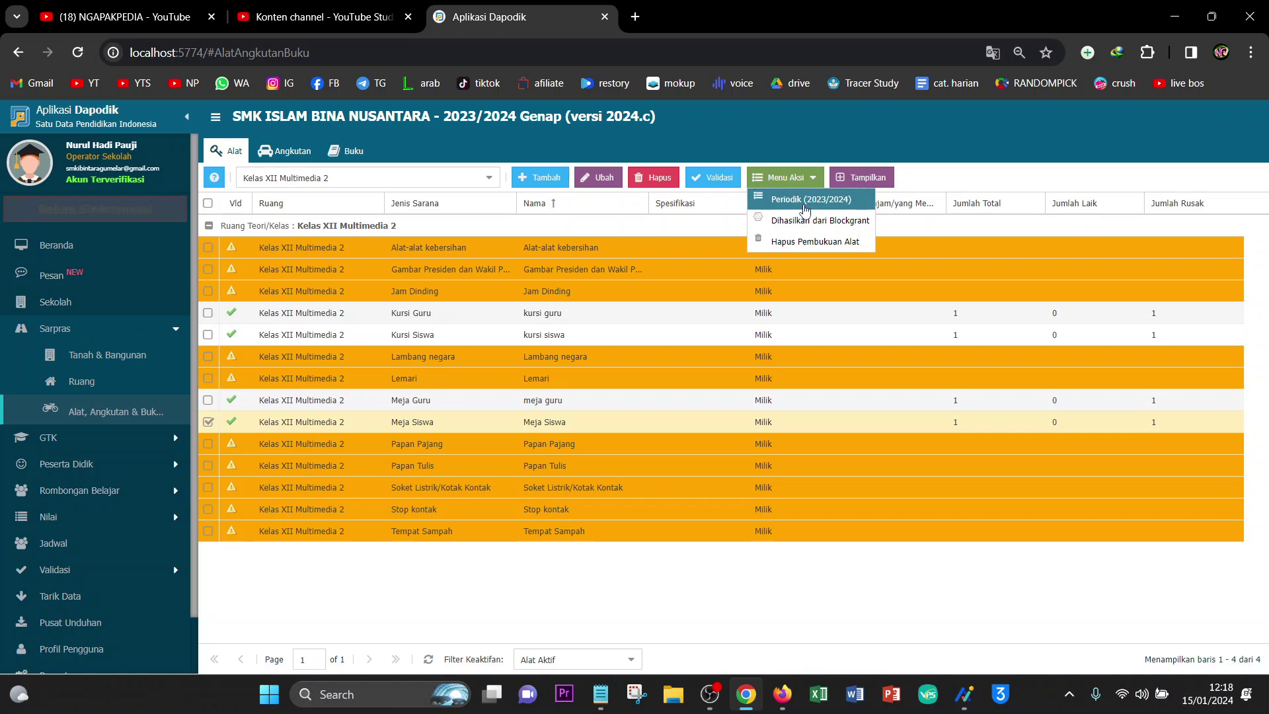
left_click(805, 200)
left_click(571, 349)
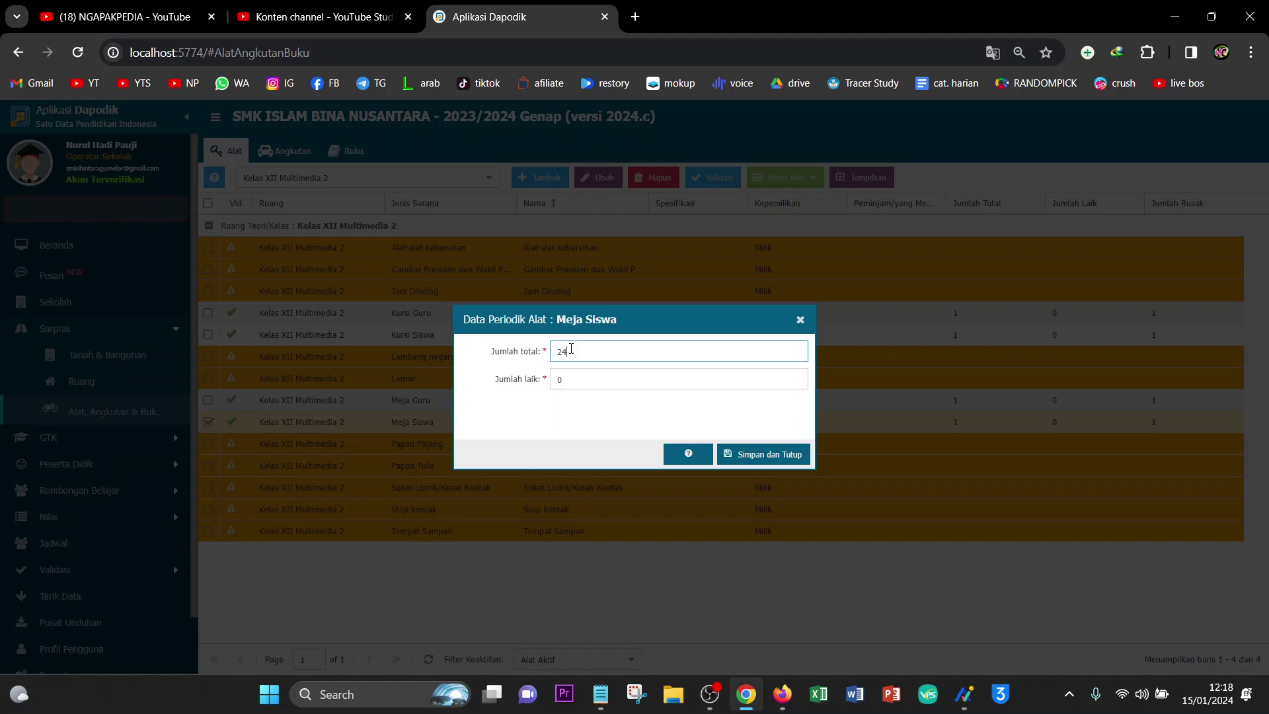
key("Tab")
key("BackSpace")
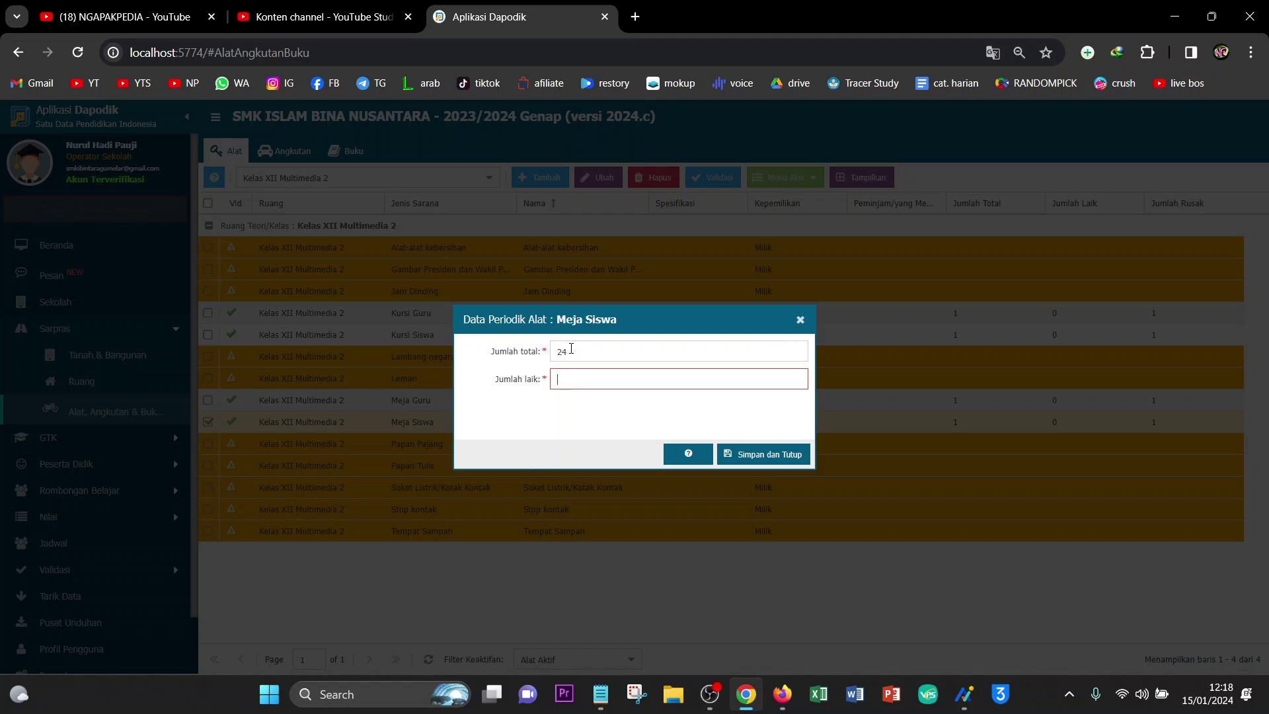
type("24")
left_click(787, 456)
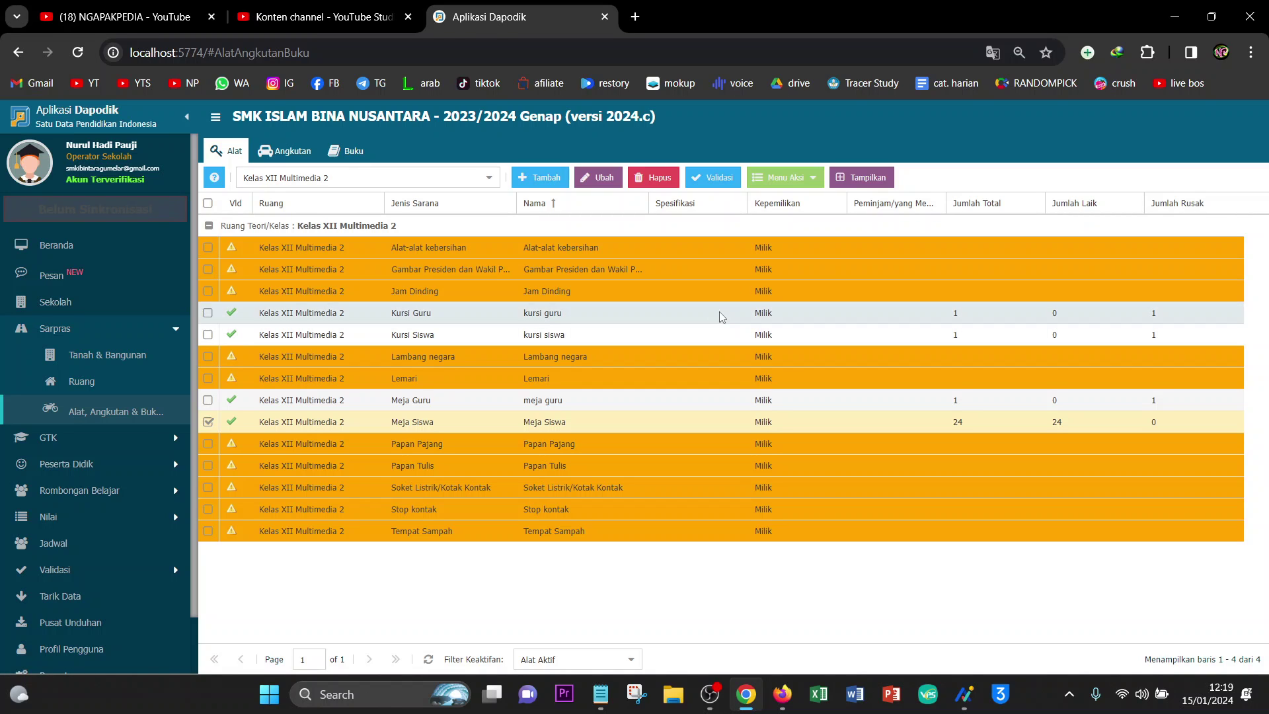
left_click(710, 696)
left_click(711, 695)
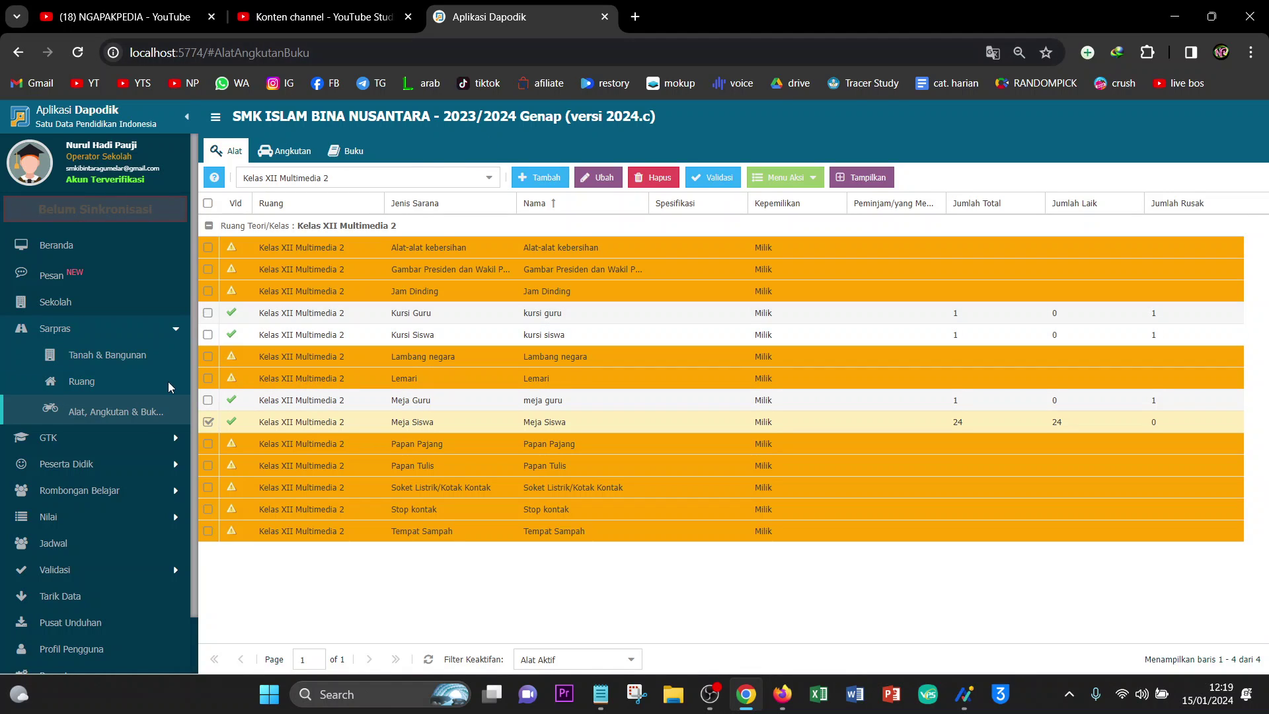
Step: Open the Manajemen Dapodik site at sp.datadik.kemdikbud.go.id in a new browser tab
left_click(632, 25)
type("sp")
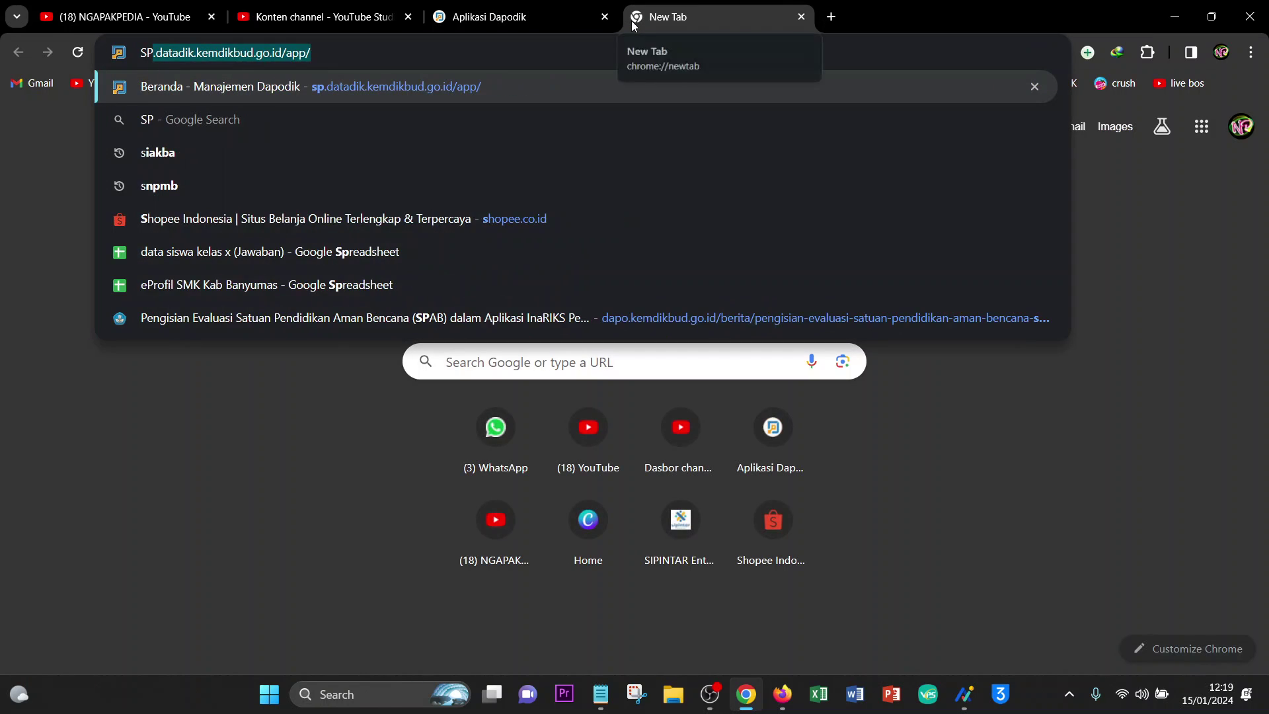
key("Return")
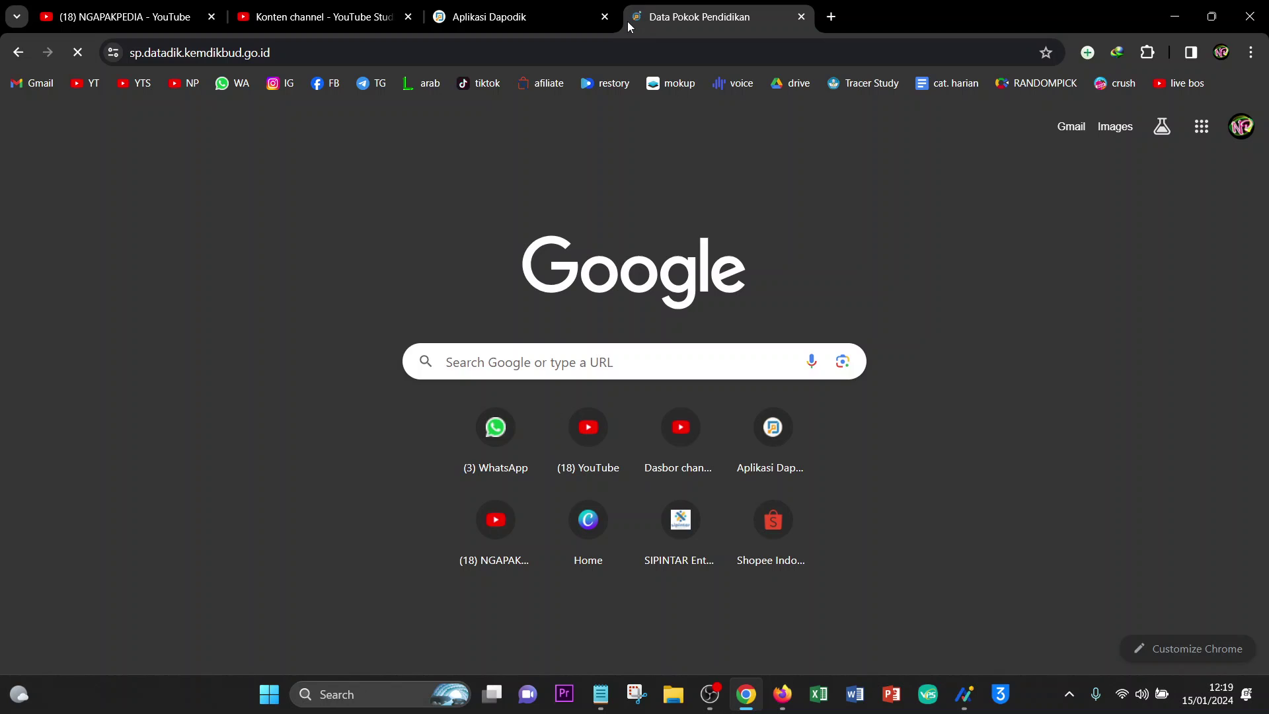
Step: Return to Aplikasi Dapodik and review the edit form of BANGUNAN 2 and the damage condition entry of BANGUNAN 1 in Tanah & Bangunan
left_click(538, 15)
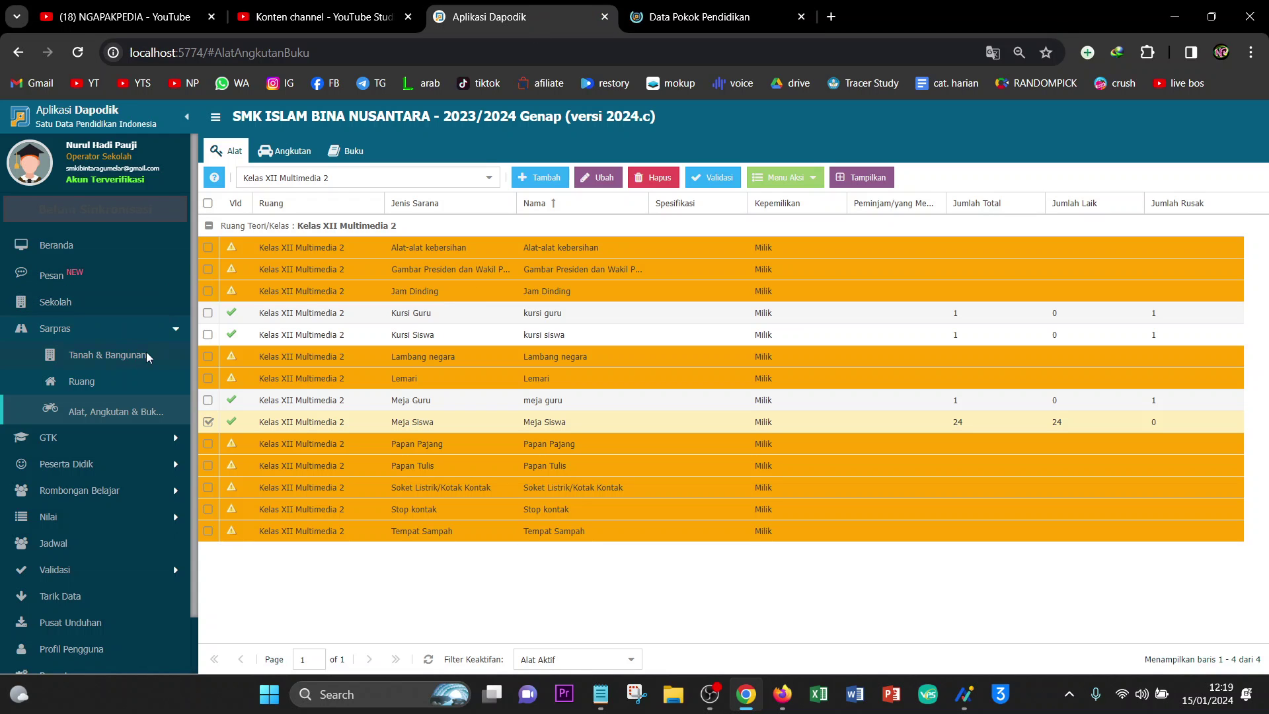
left_click(108, 376)
left_click(108, 356)
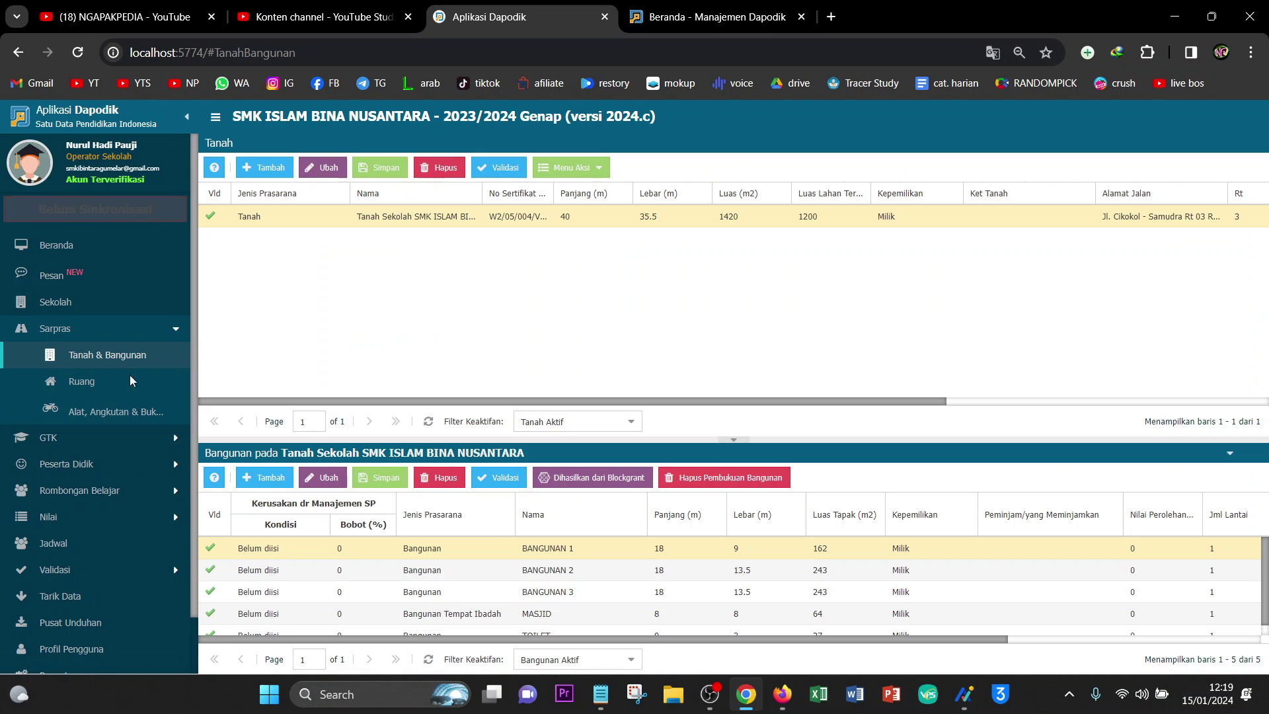
left_click(390, 571)
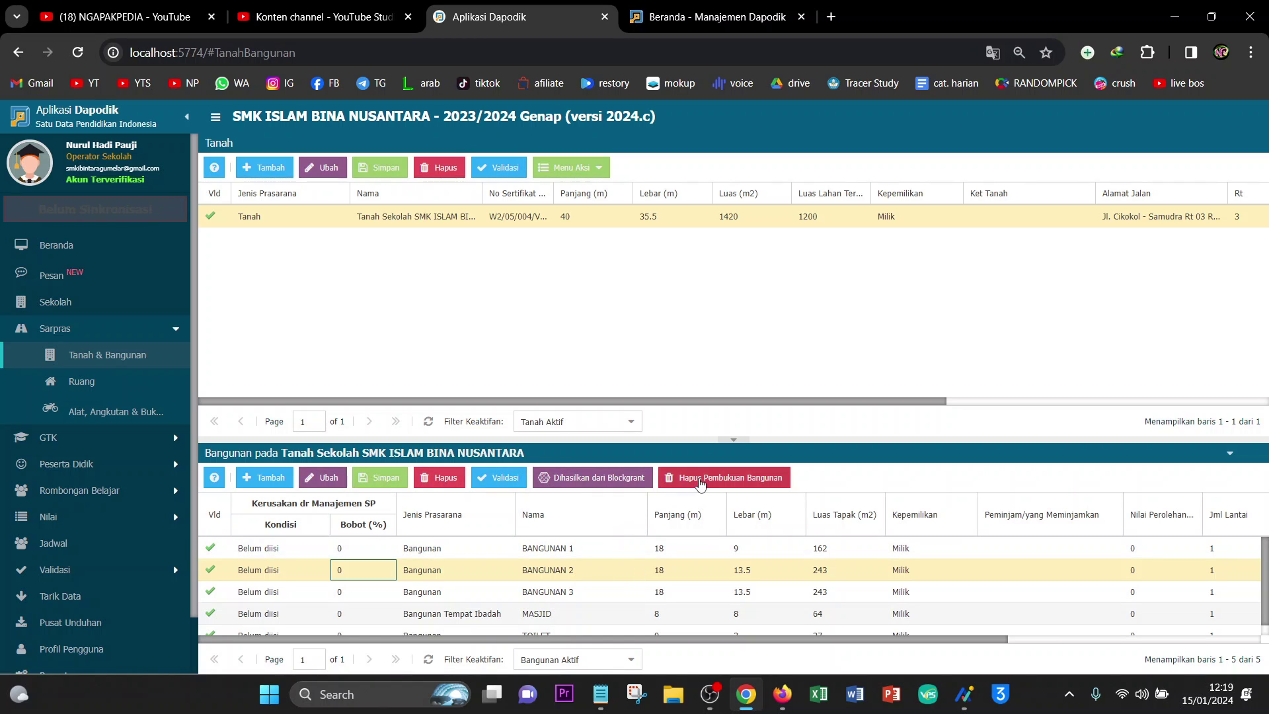
left_click(322, 481)
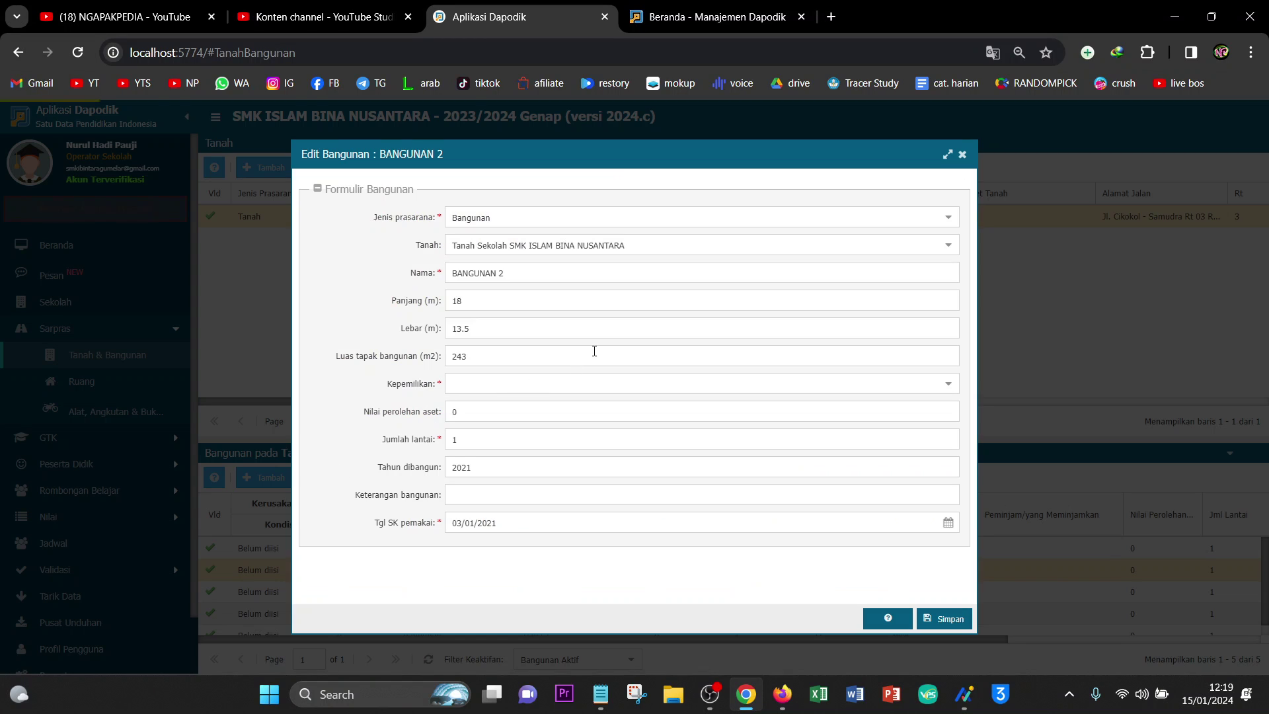
left_click(963, 156)
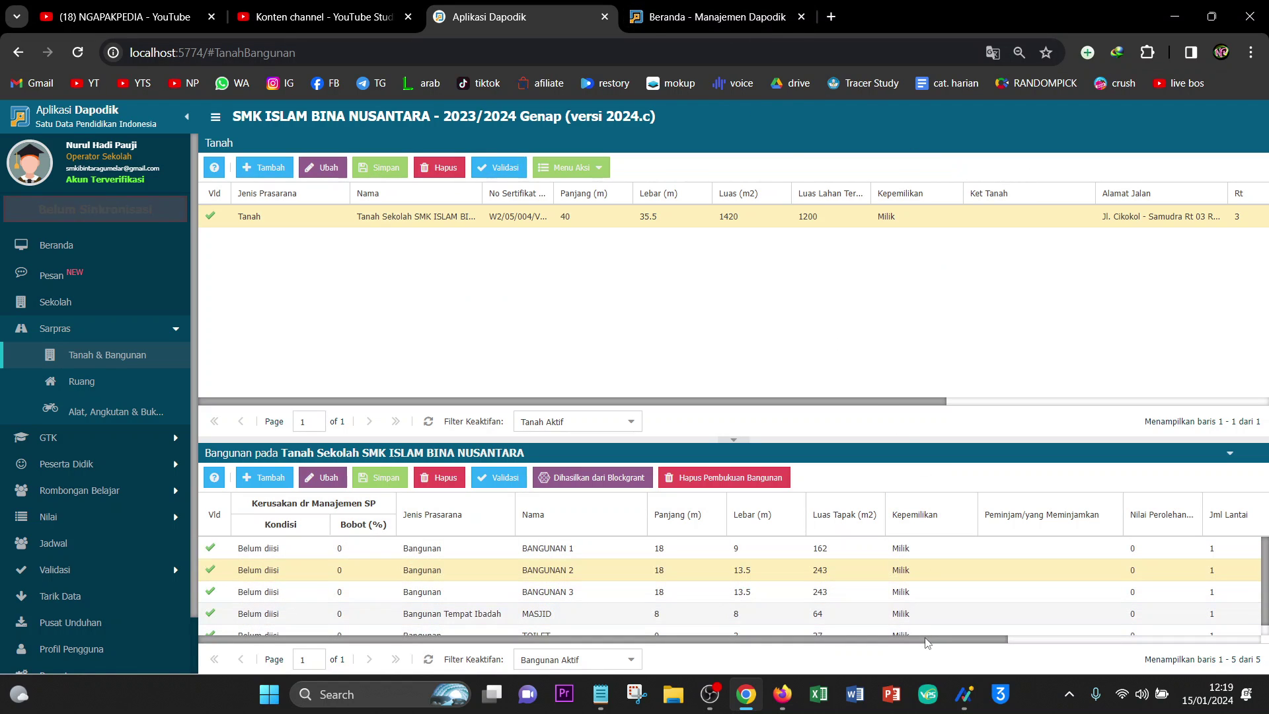
left_click_drag(984, 641, 909, 660)
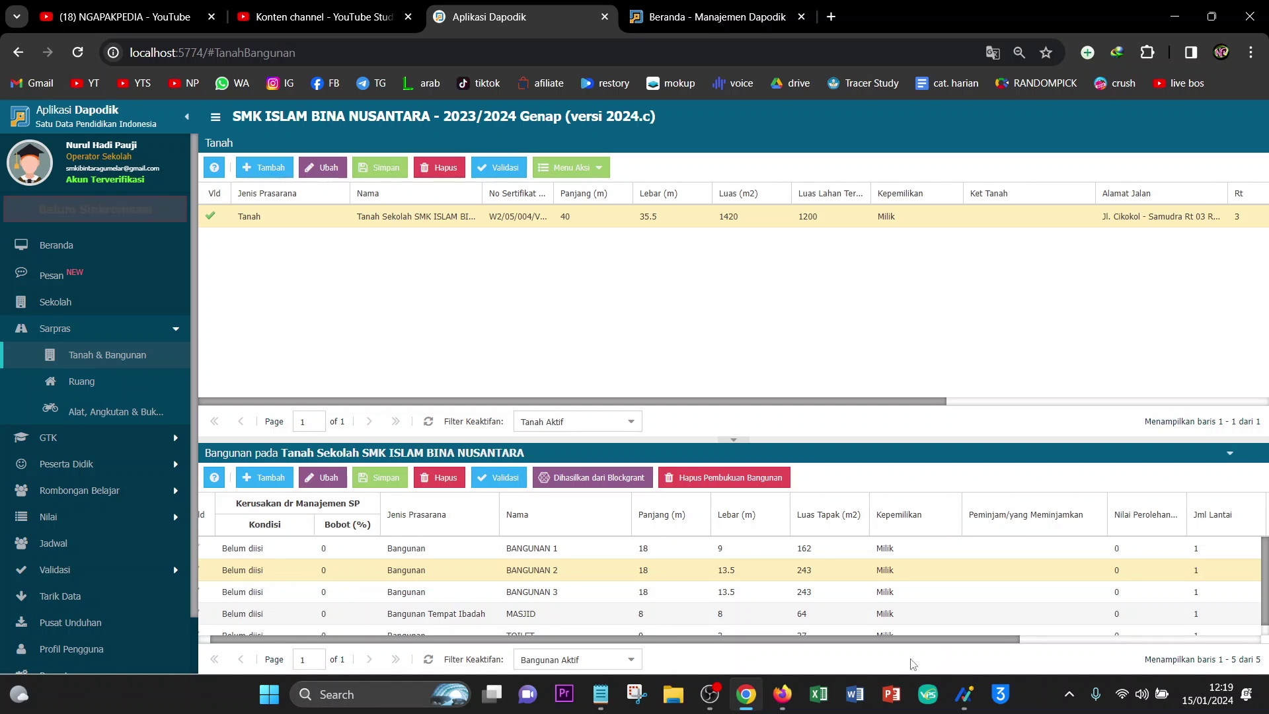
left_click(271, 552)
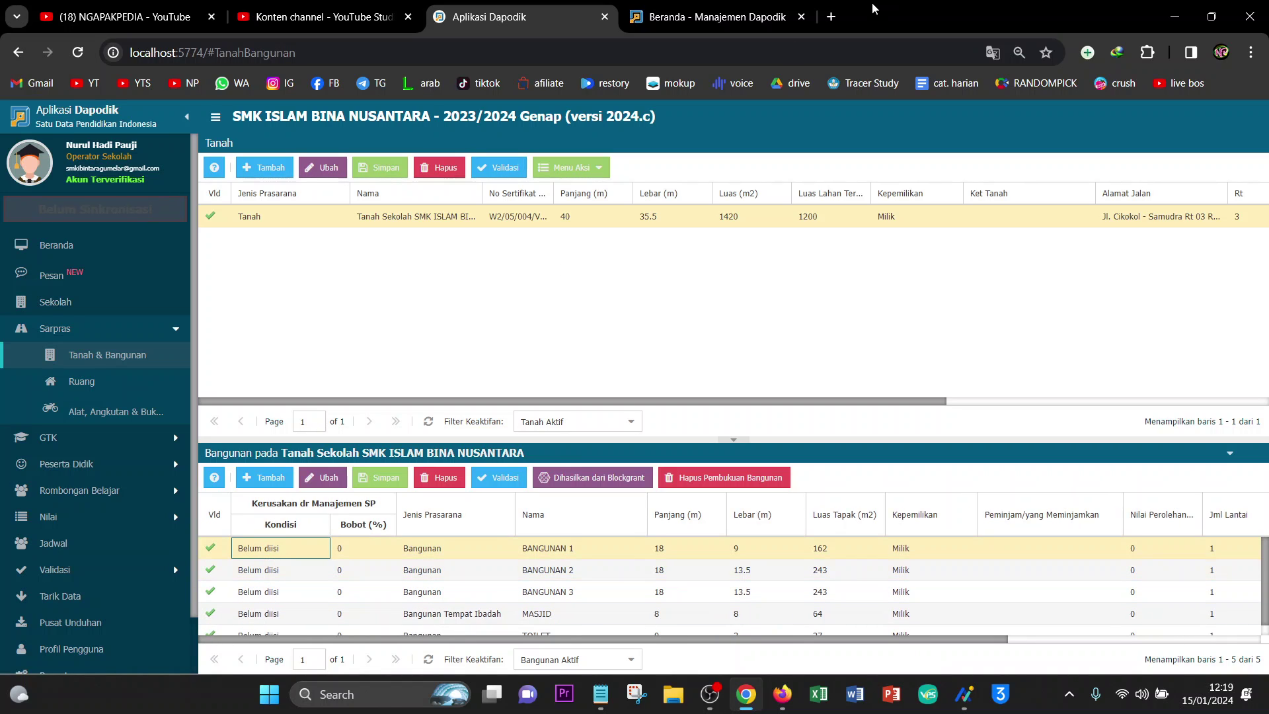
Step: Log in to the Manajemen Dapodik site through SSO with the saved account and dismiss the browser's password check notice
left_click(782, 17)
left_click(632, 436)
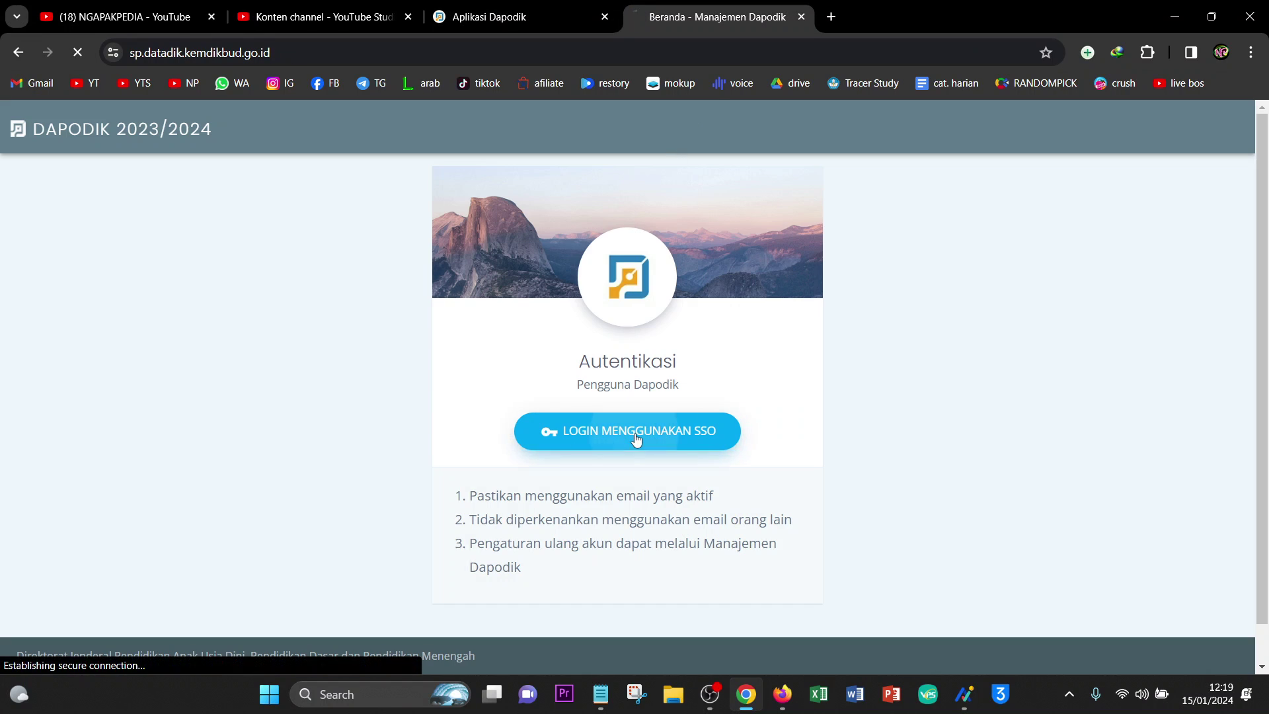
left_click(551, 480)
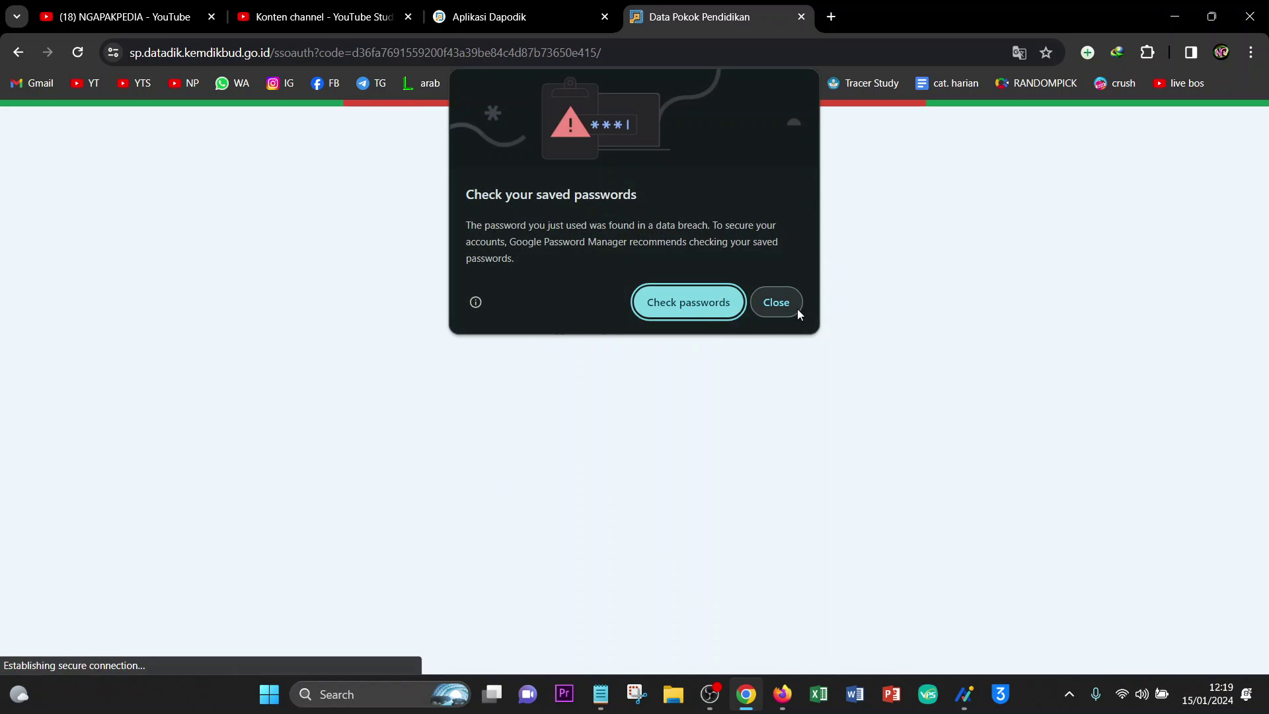
left_click(788, 307)
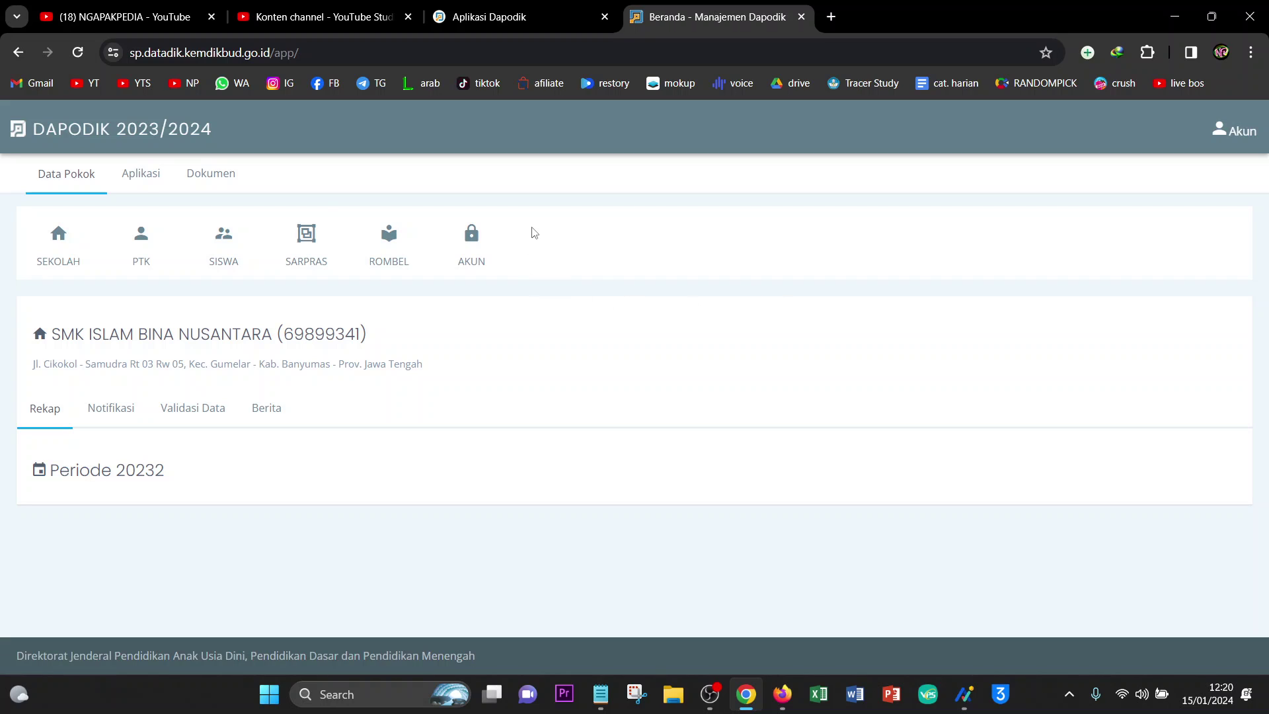
Step: Open the Sarpras data in Manajemen Dapodik and review the Ruang list at 80% page zoom
left_click(306, 239)
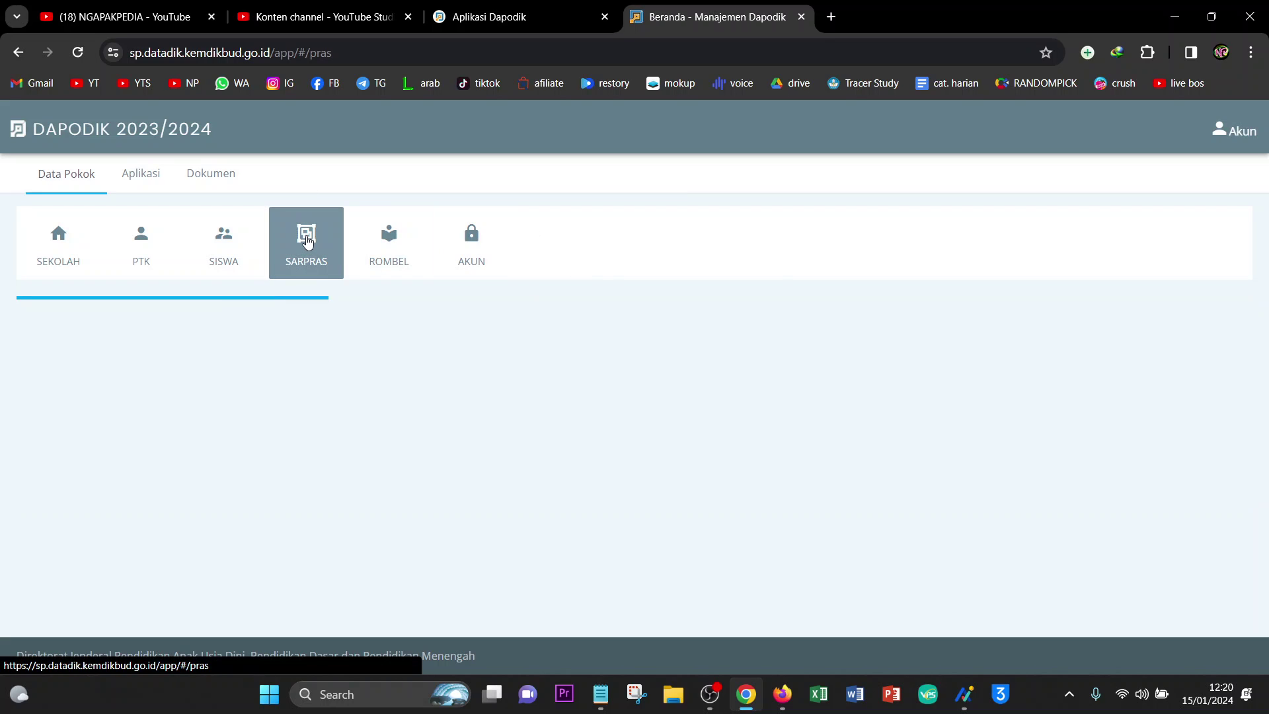
scroll(323, 331, "down", 2)
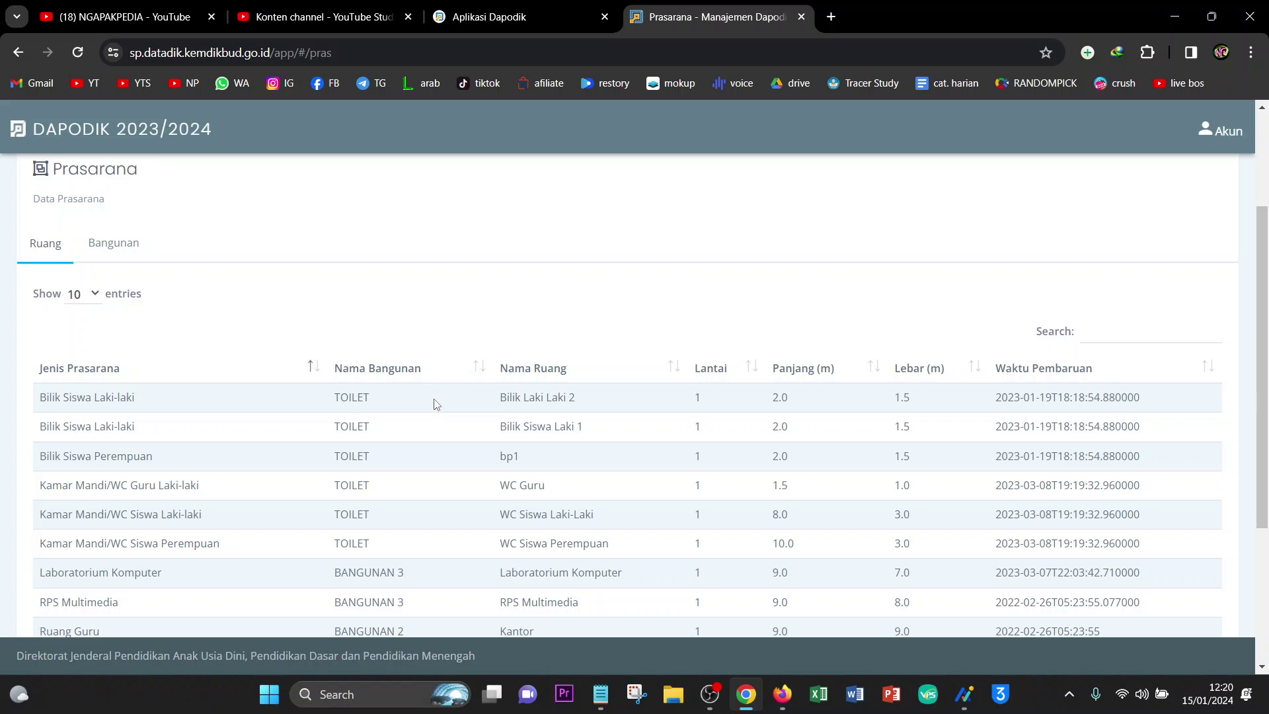
scroll(435, 404, "down", 3)
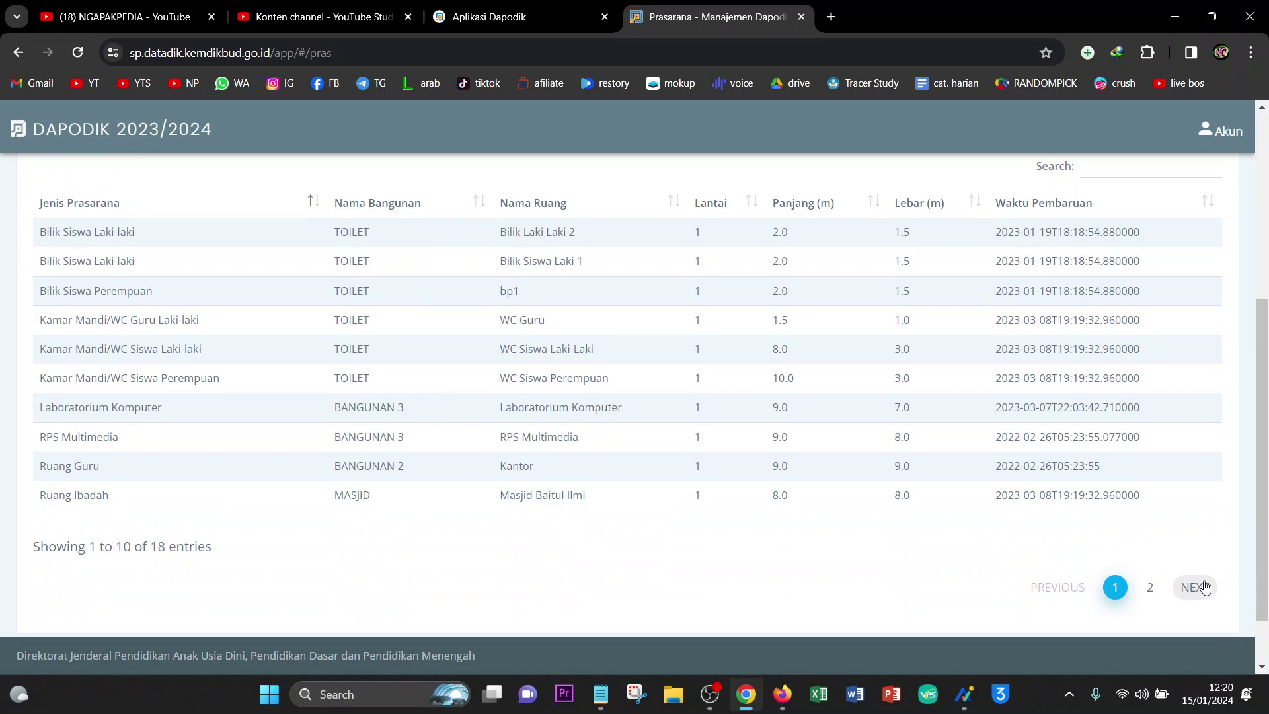
scroll(1172, 489, "up", 1)
key("ctrl+minus")
key("ctrl+minus")
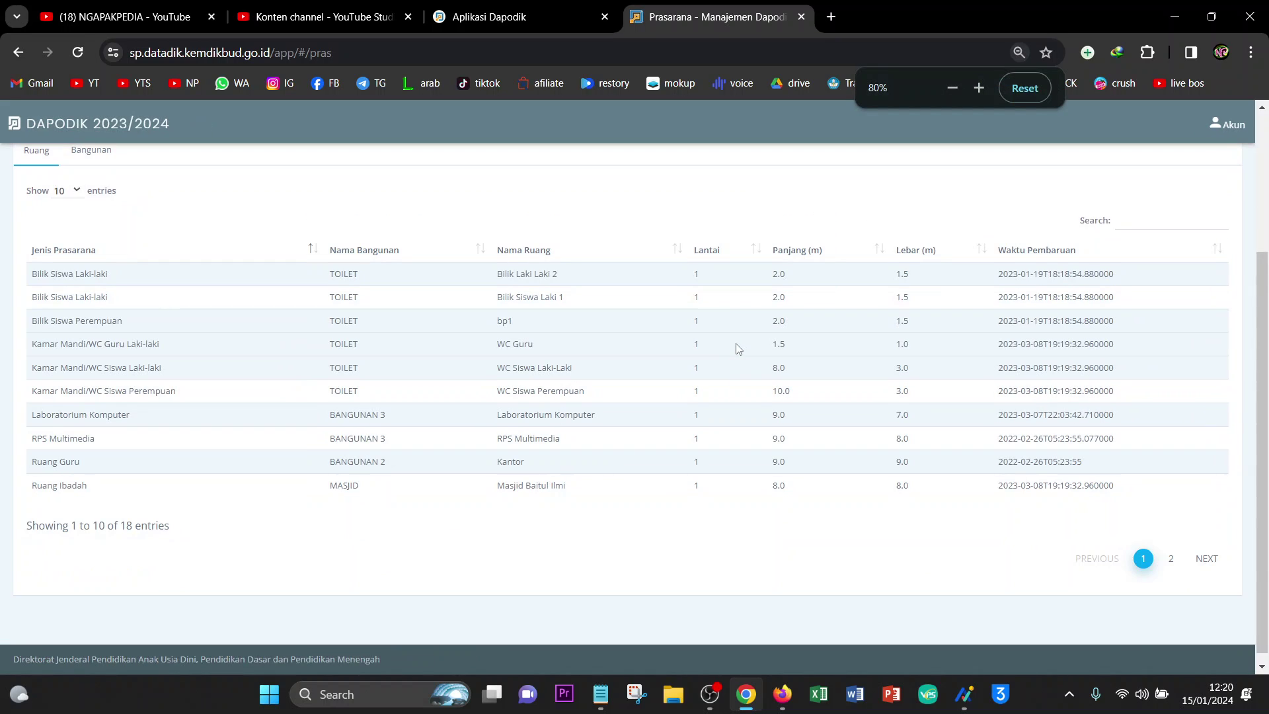
scroll(738, 349, "up", 3)
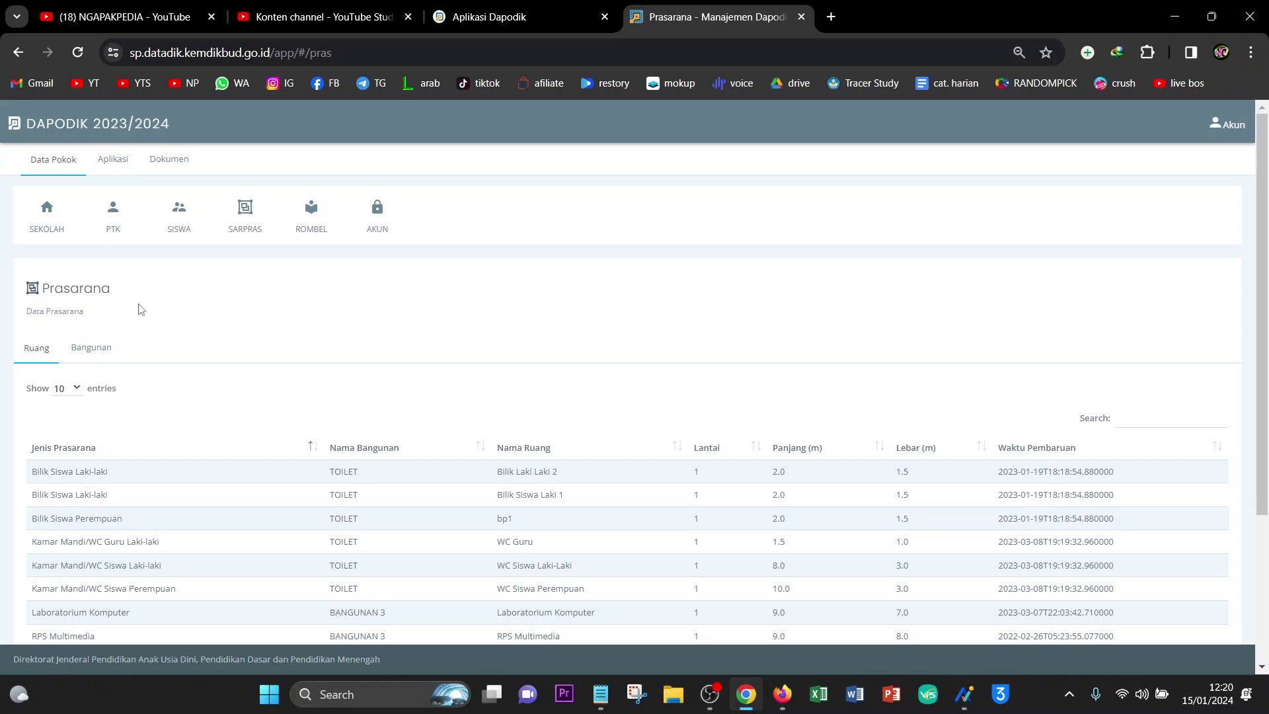
Step: Show the Bangunan list under Prasarana and examine the condition and damage weight of each building
left_click(93, 347)
scroll(1009, 410, "down", 2)
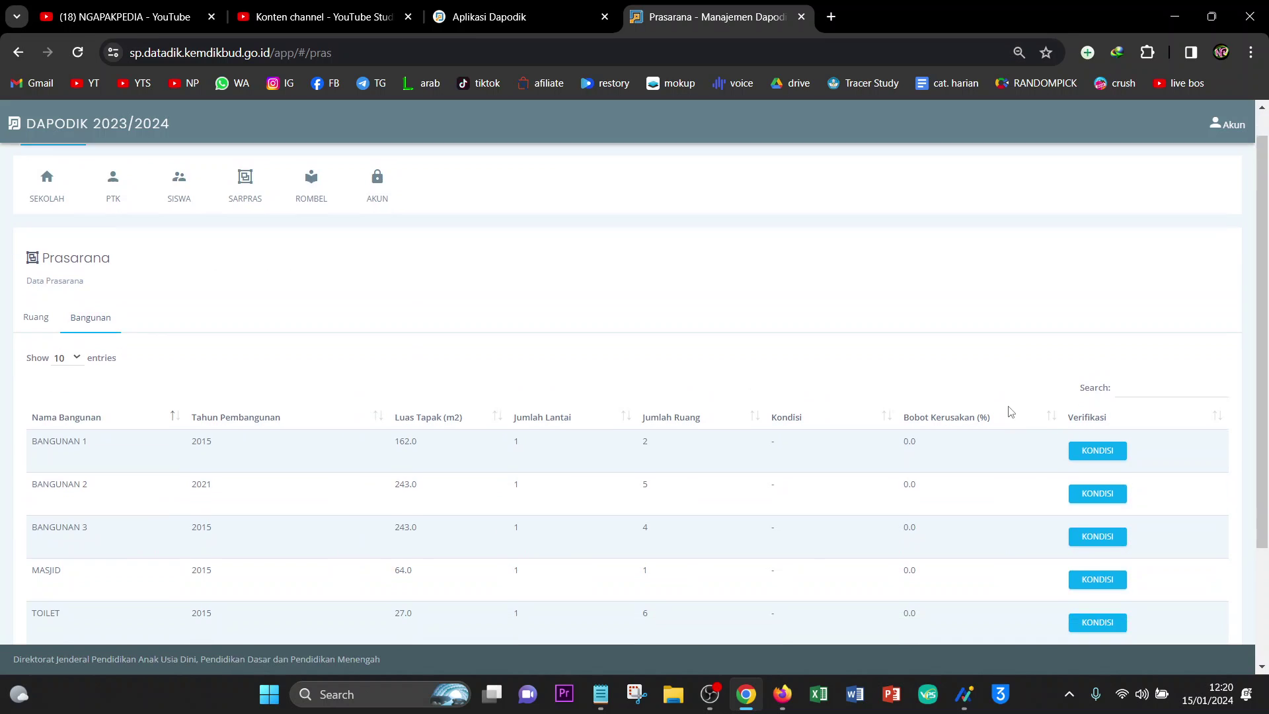
scroll(78, 387, "down", 2)
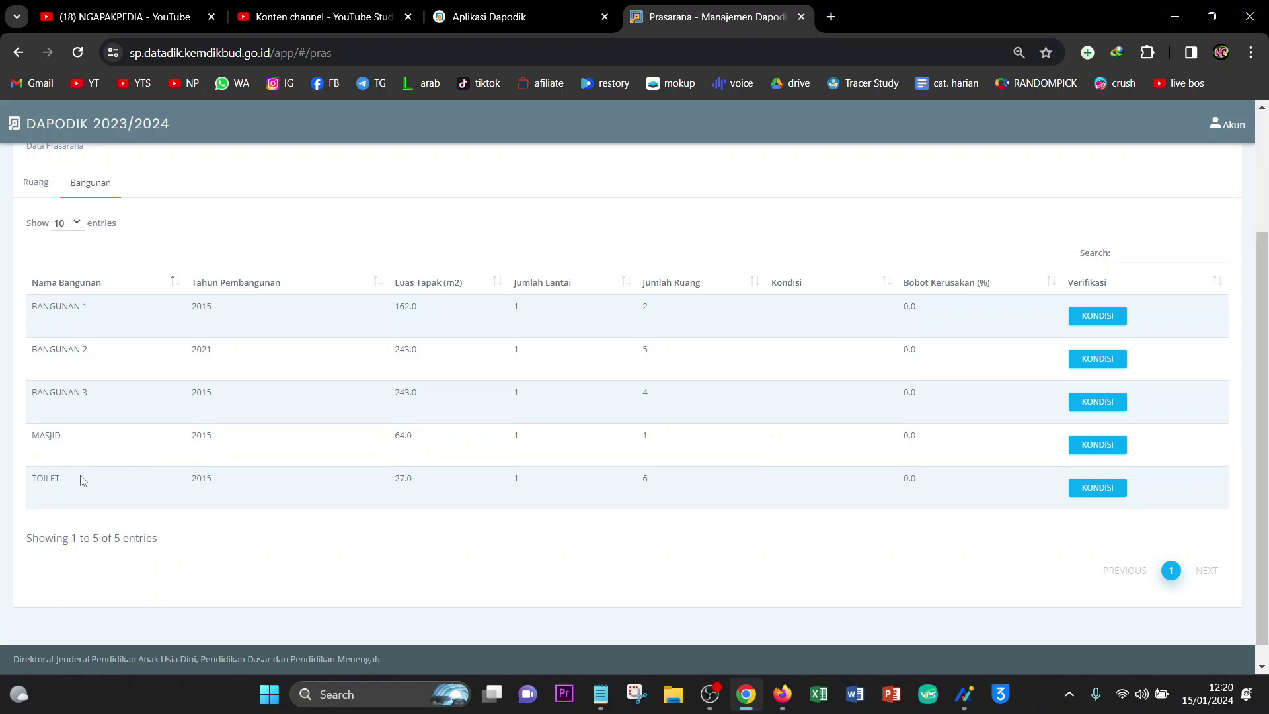
Step: Return to Aplikasi Dapodik, enlarge the building list in Tanah & Bangunan, and compare its entries from BANGUNAN 1 to TOILET
left_click(489, 18)
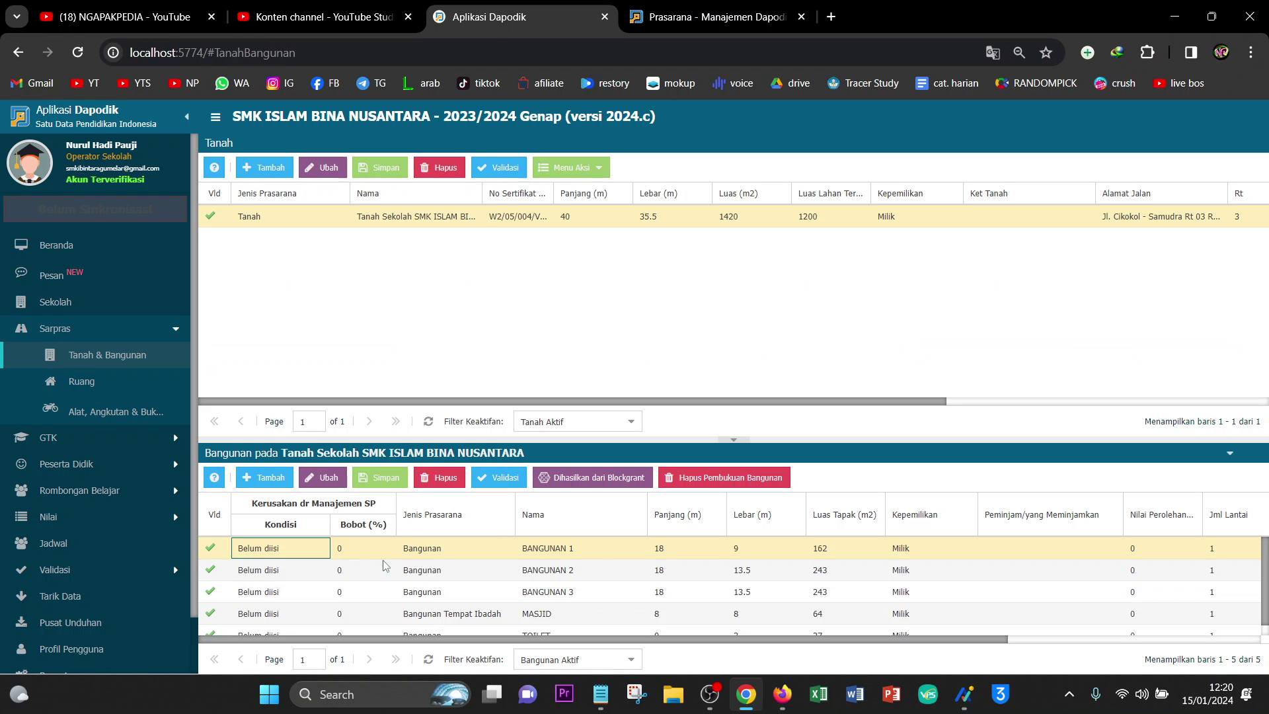
scroll(496, 598, "down", 1)
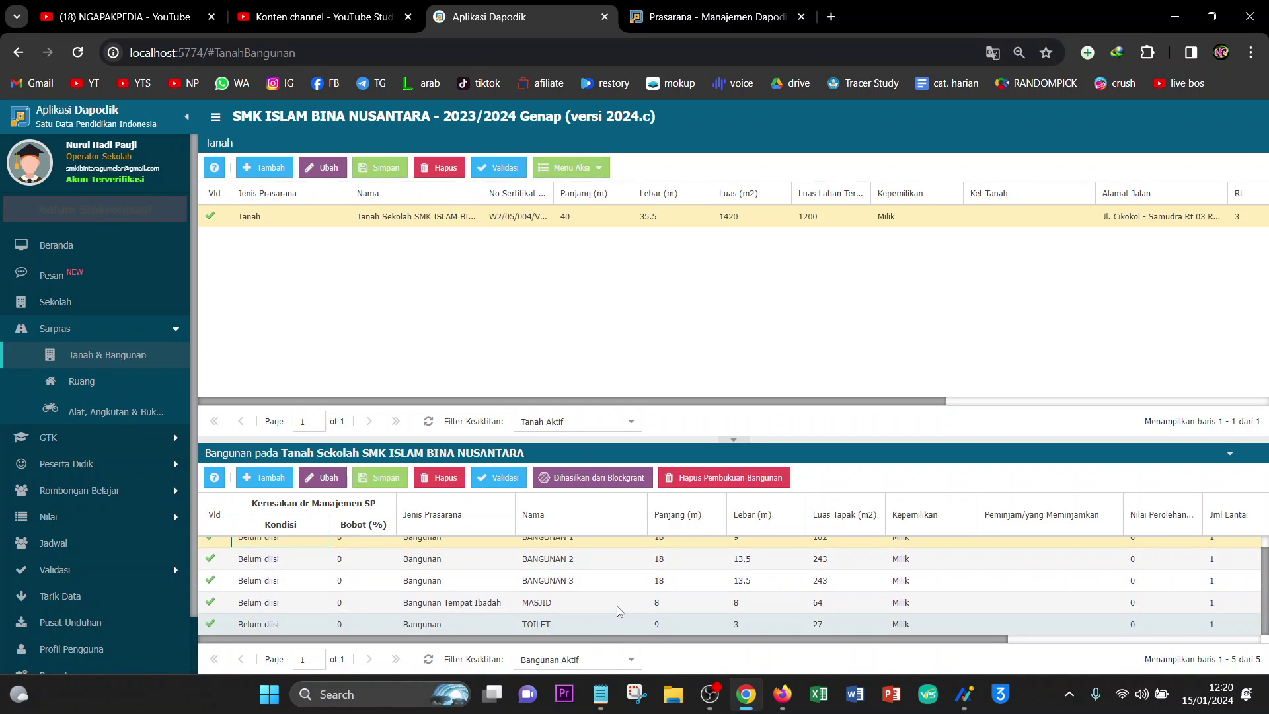
scroll(594, 574, "up", 1)
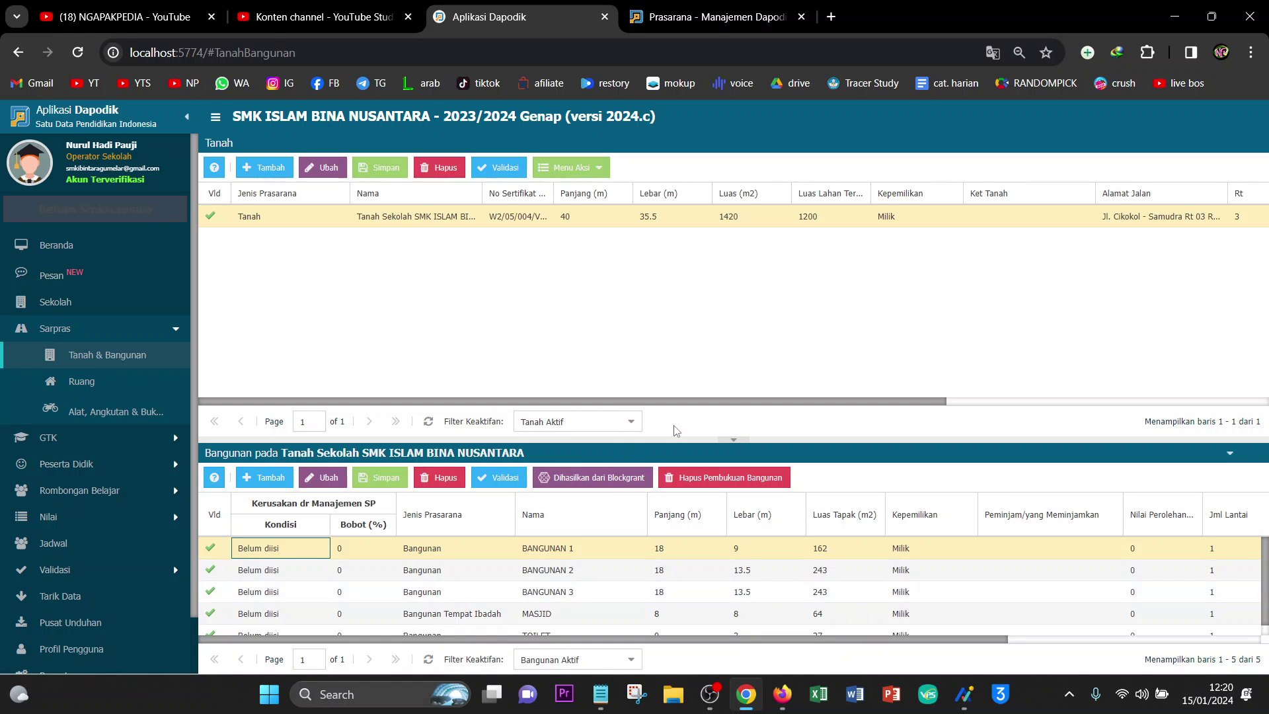
left_click_drag(680, 442, 680, 310)
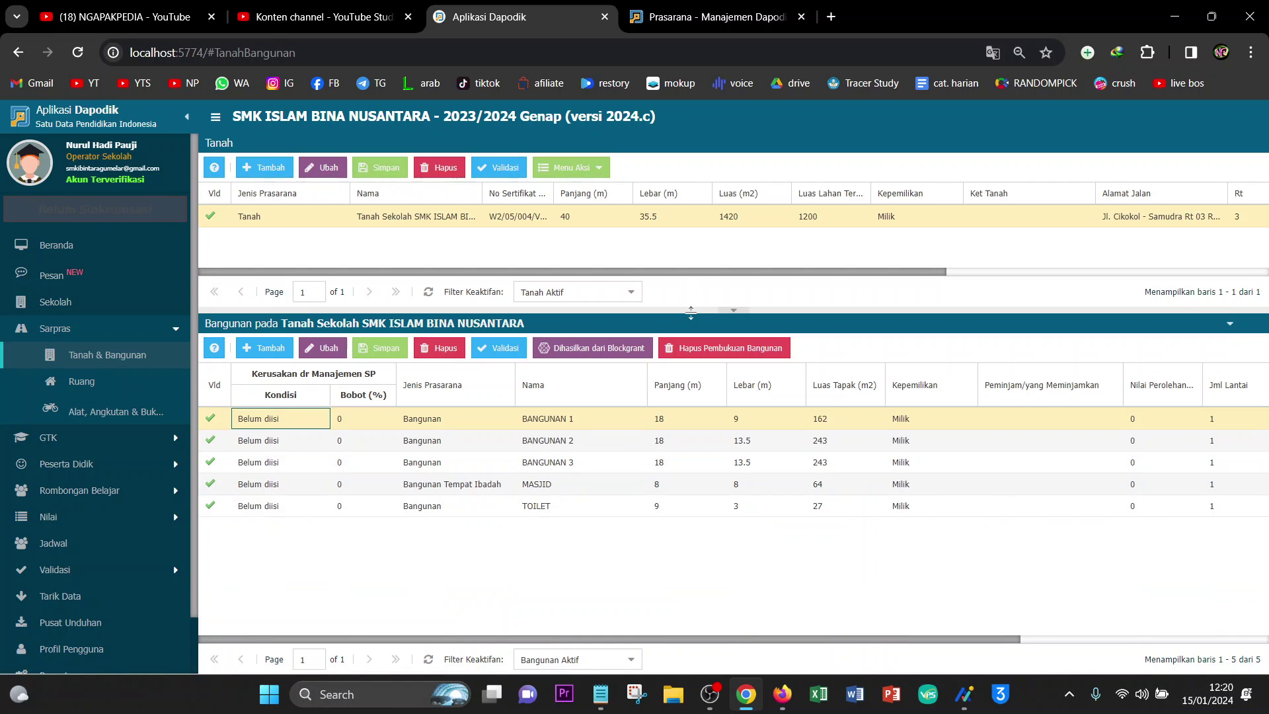
left_click(567, 441)
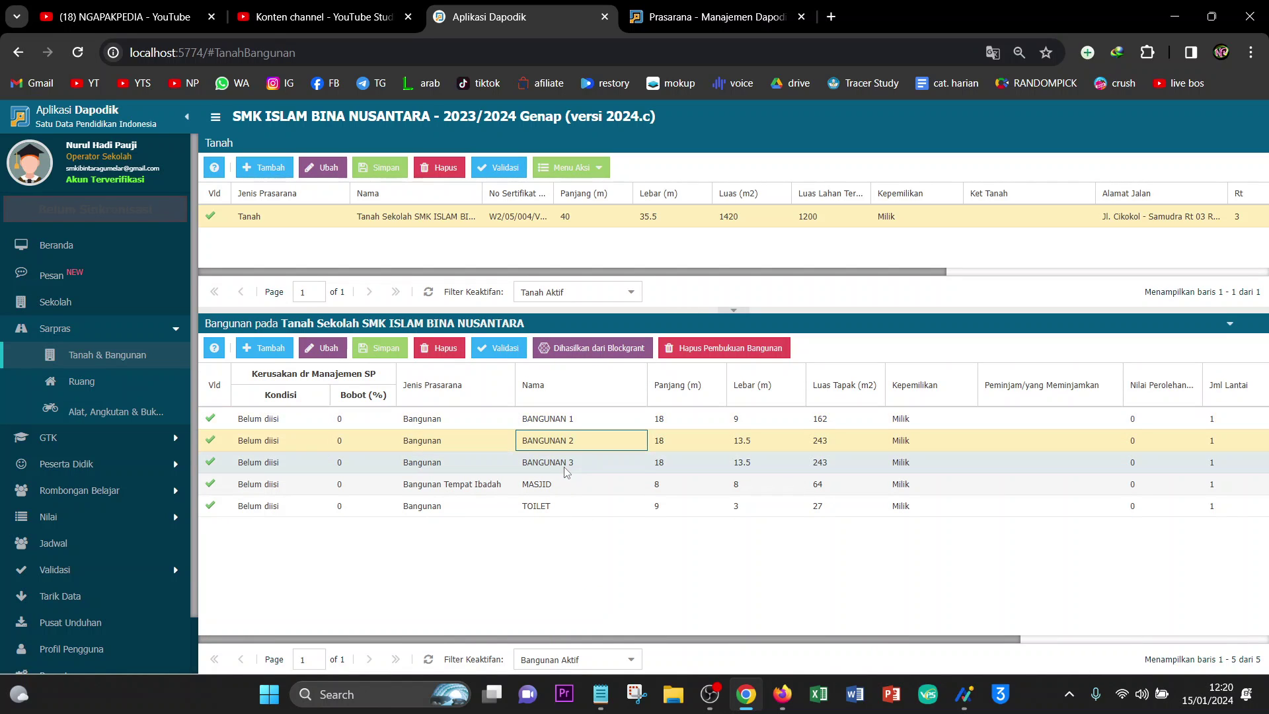
left_click(567, 464)
left_click(565, 485)
left_click(562, 506)
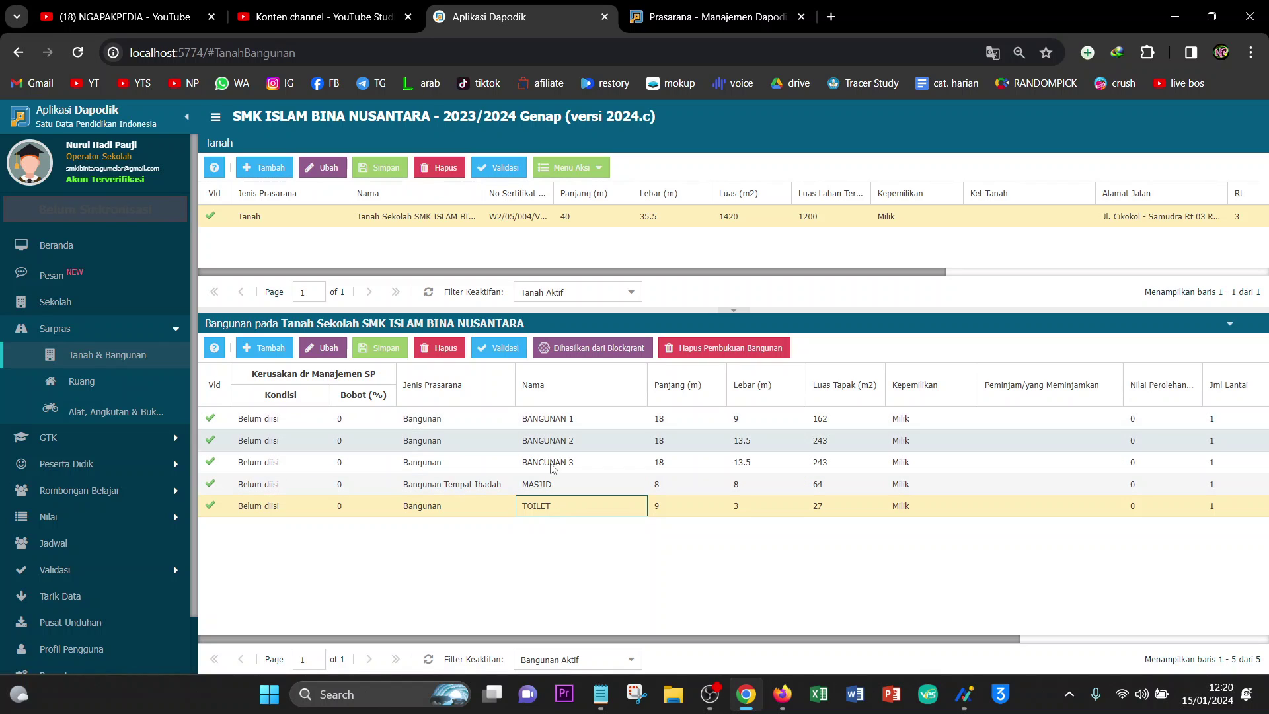
Step: Switch to Manajemen Dapodik, open the condition form of BANGUNAN 1, and enter 10 as its Kerusakan (%)
left_click(692, 17)
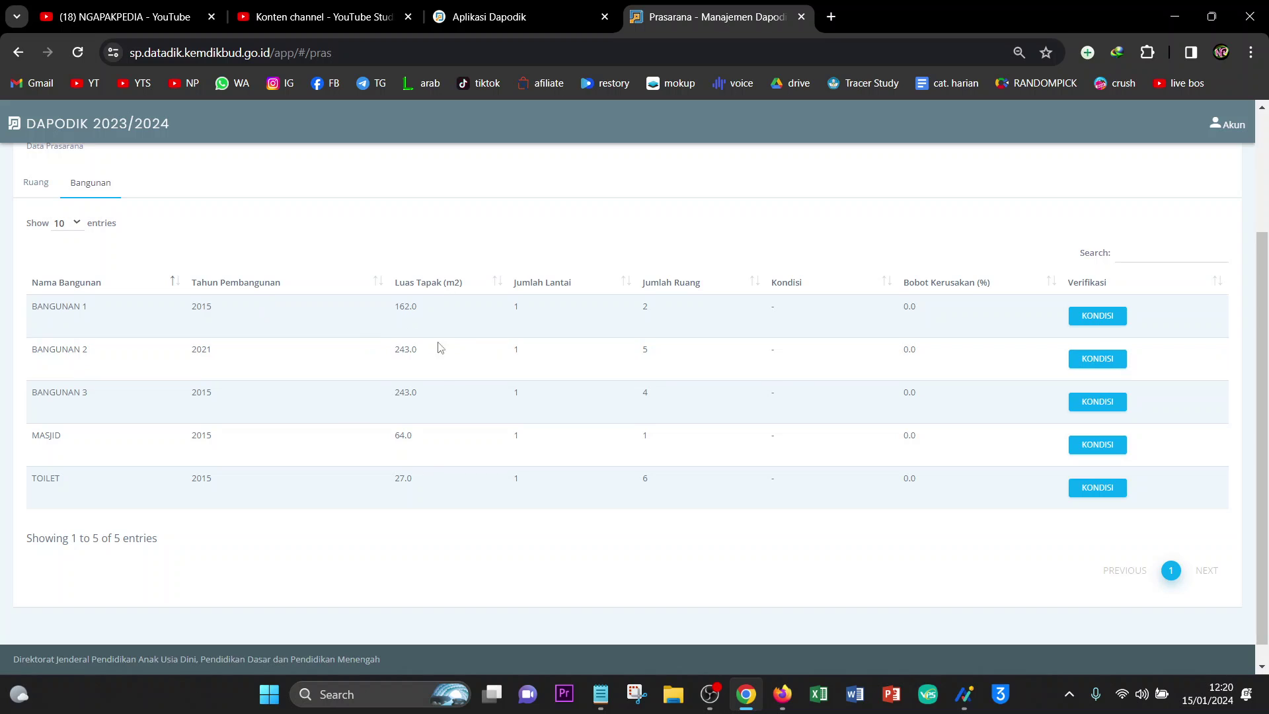
left_click(1095, 317)
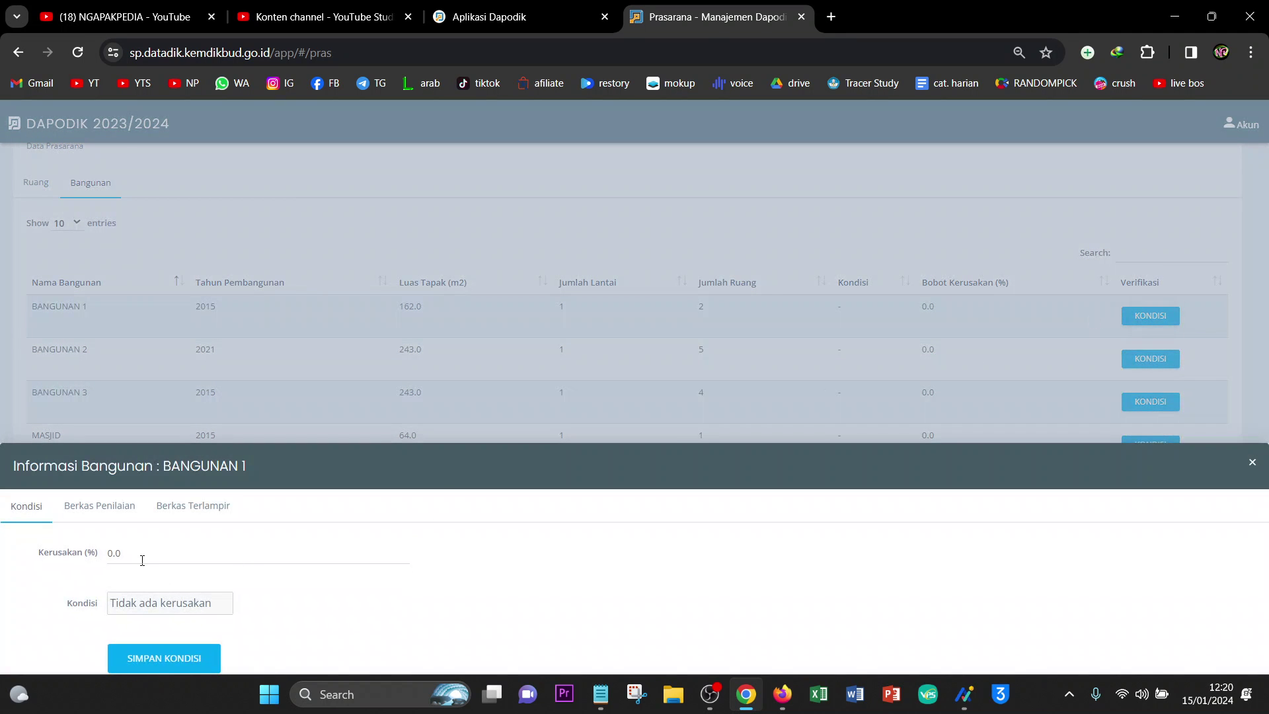
left_click(141, 561)
left_click(159, 608)
left_click(139, 562)
key("BackSpace")
key("BackSpace")
key("BackSpace")
type("10")
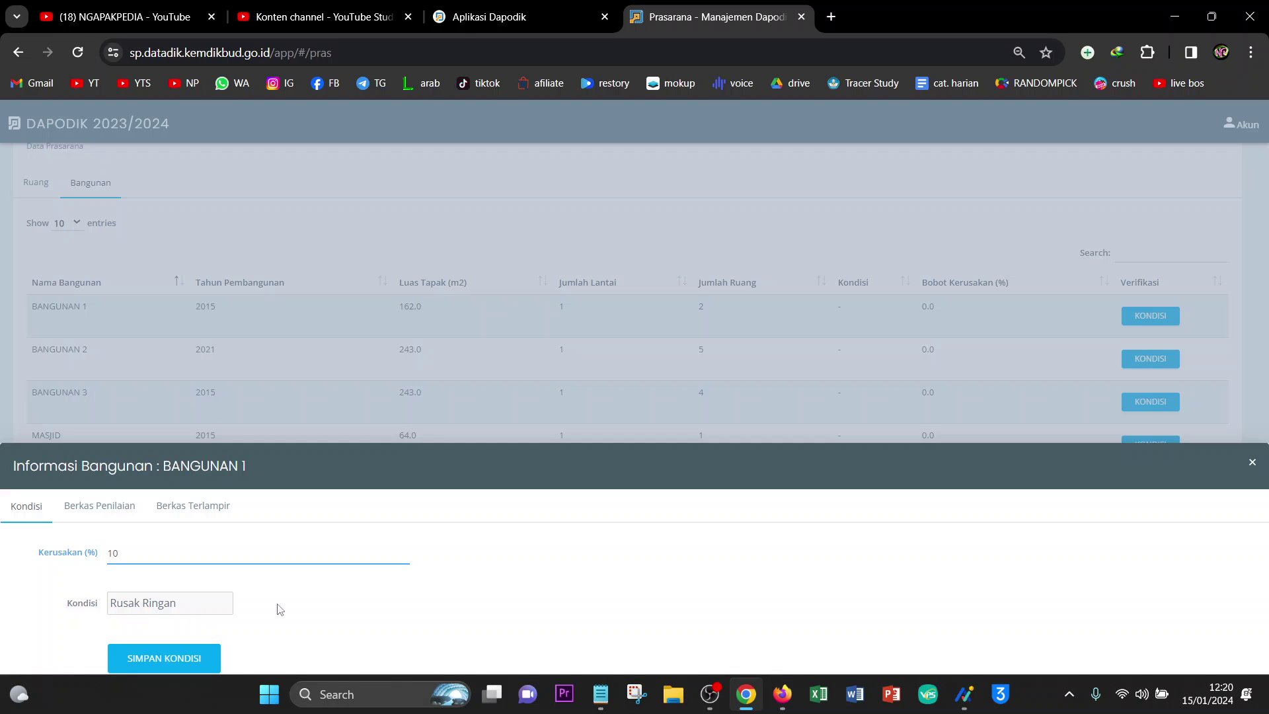
left_click(259, 615)
Step: Review the Berkas Penilaian and Berkas Terlampir sections of BANGUNAN 1, checking the document file selection without choosing a file
left_click(105, 510)
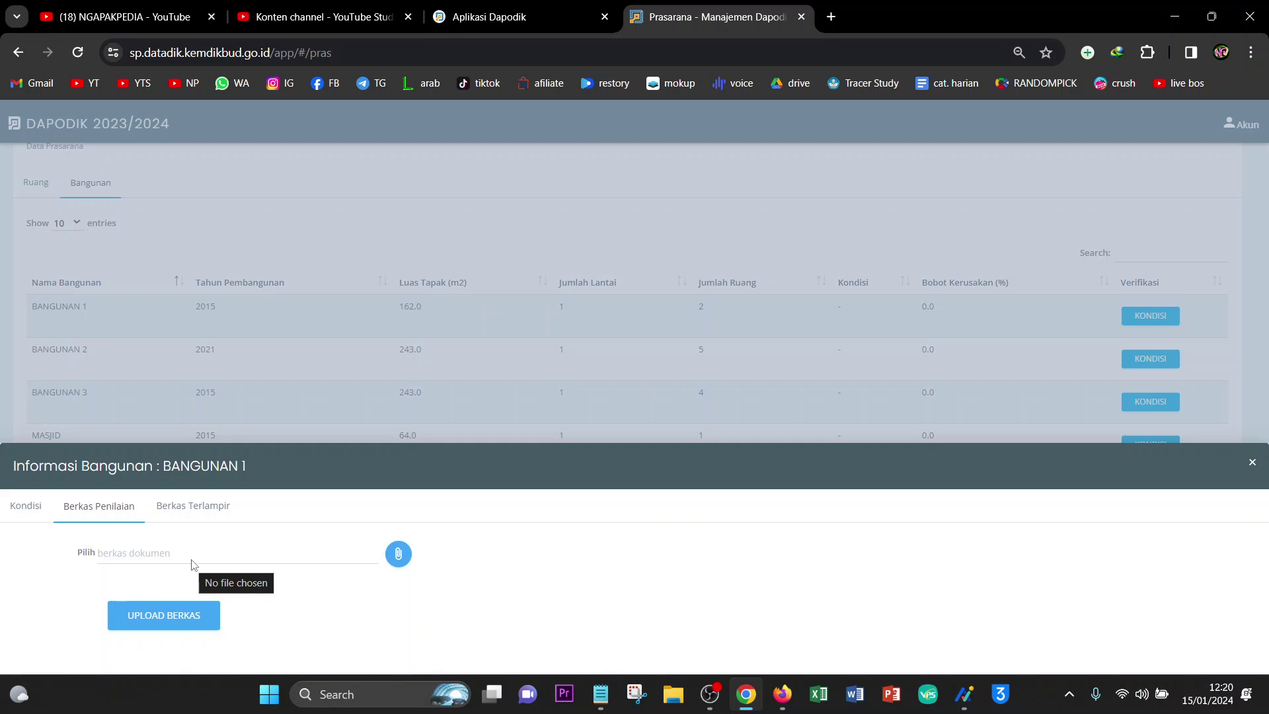
left_click(201, 507)
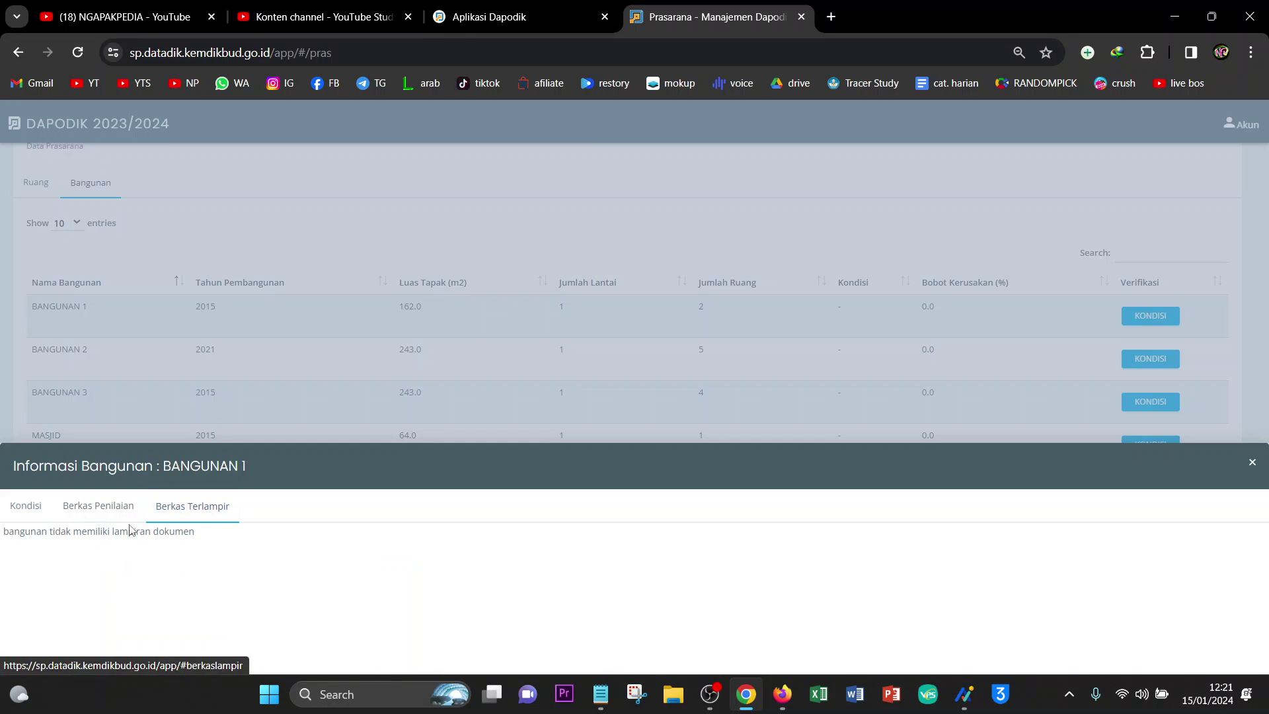
left_click(102, 506)
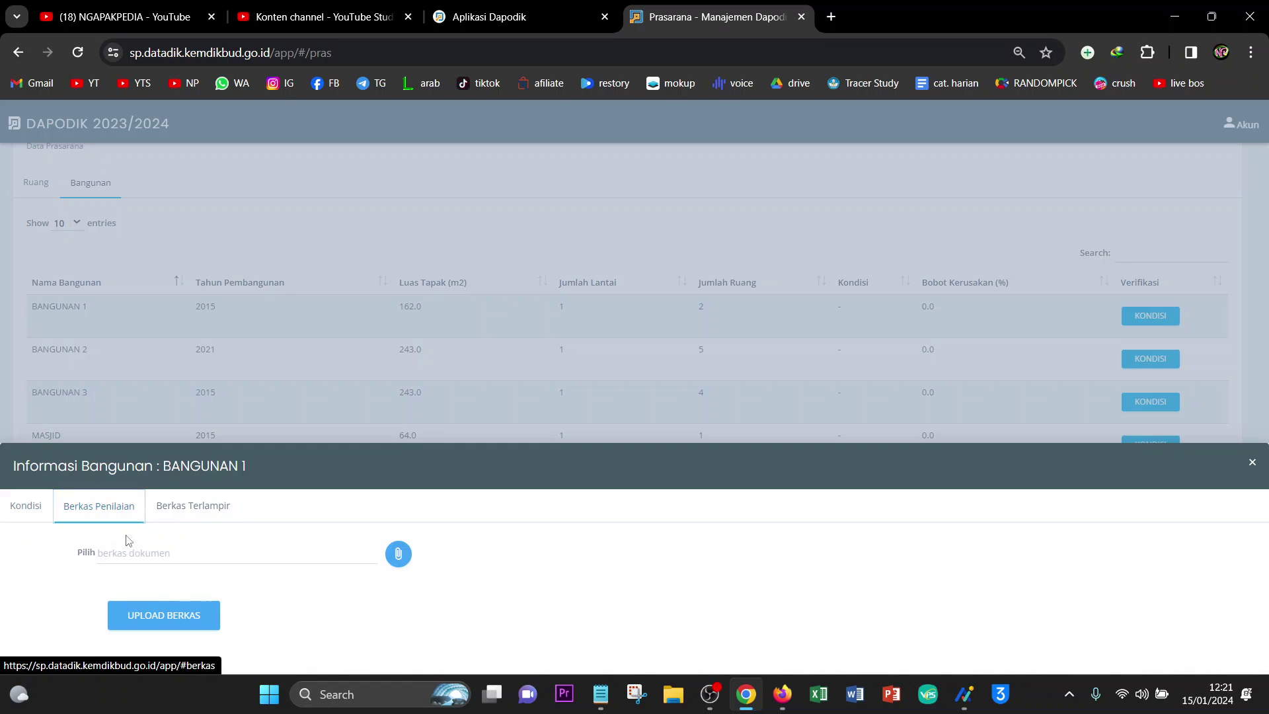
left_click(399, 556)
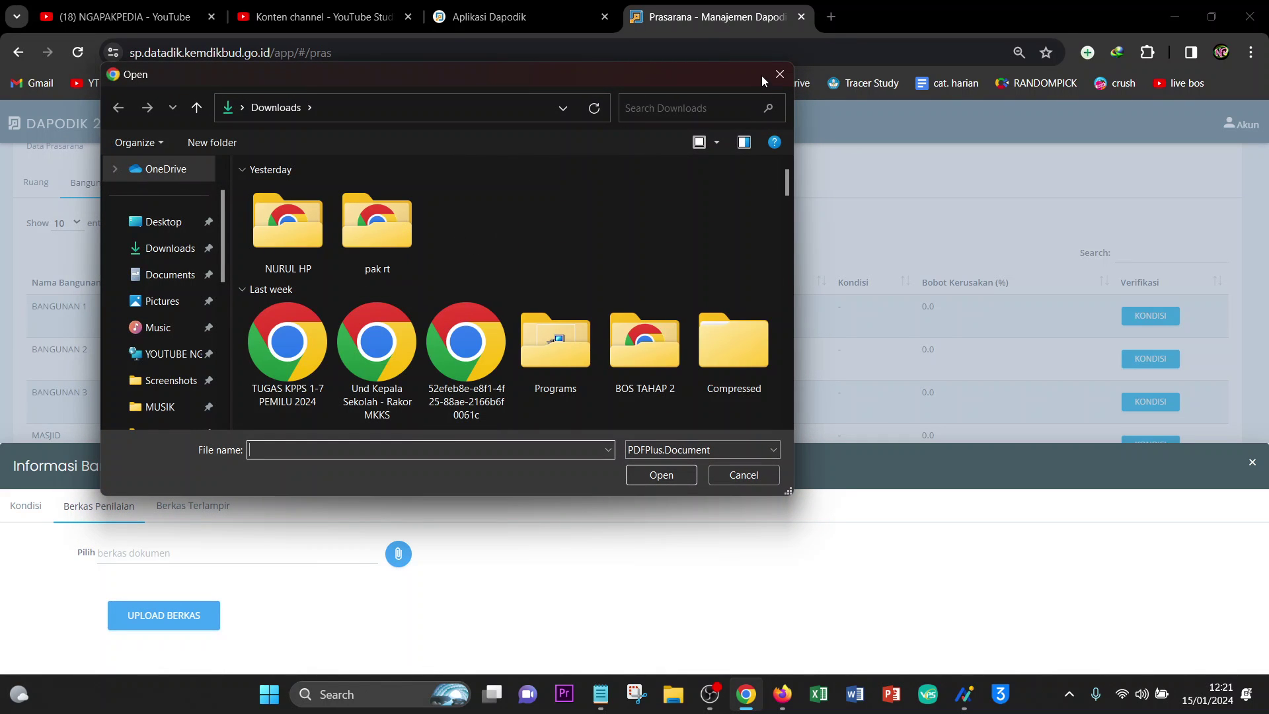
left_click(779, 74)
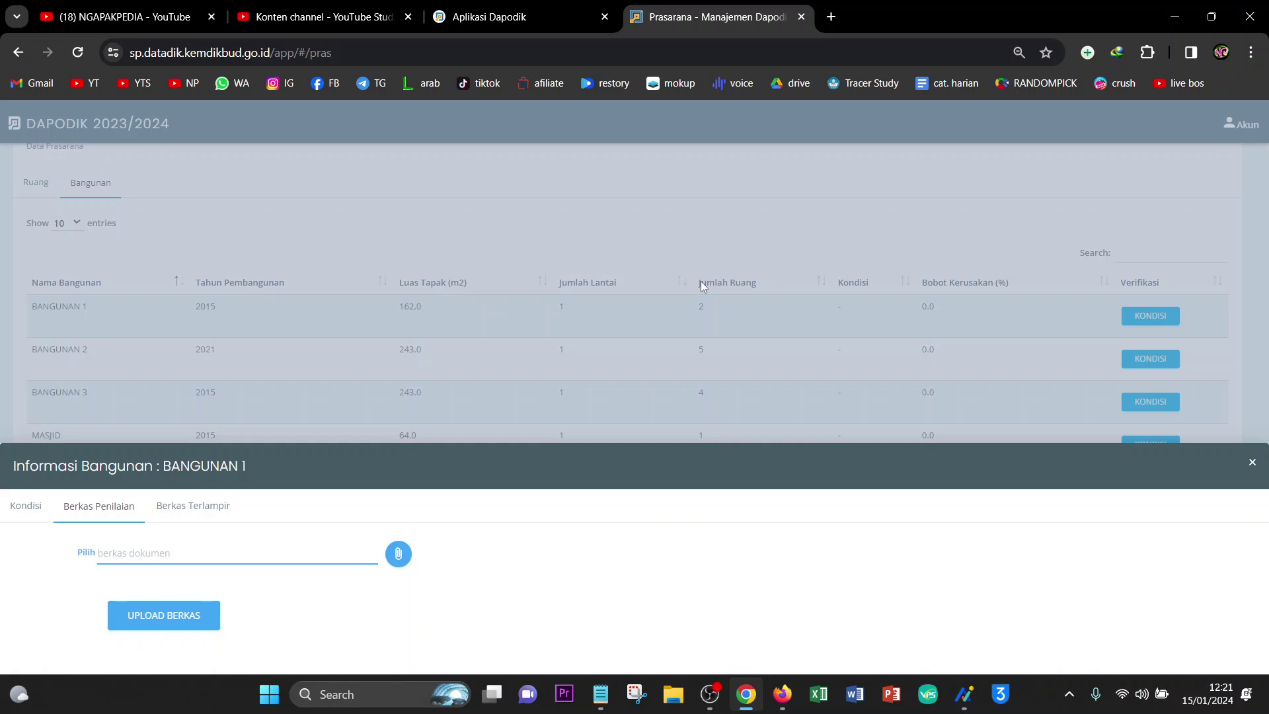
left_click(140, 553)
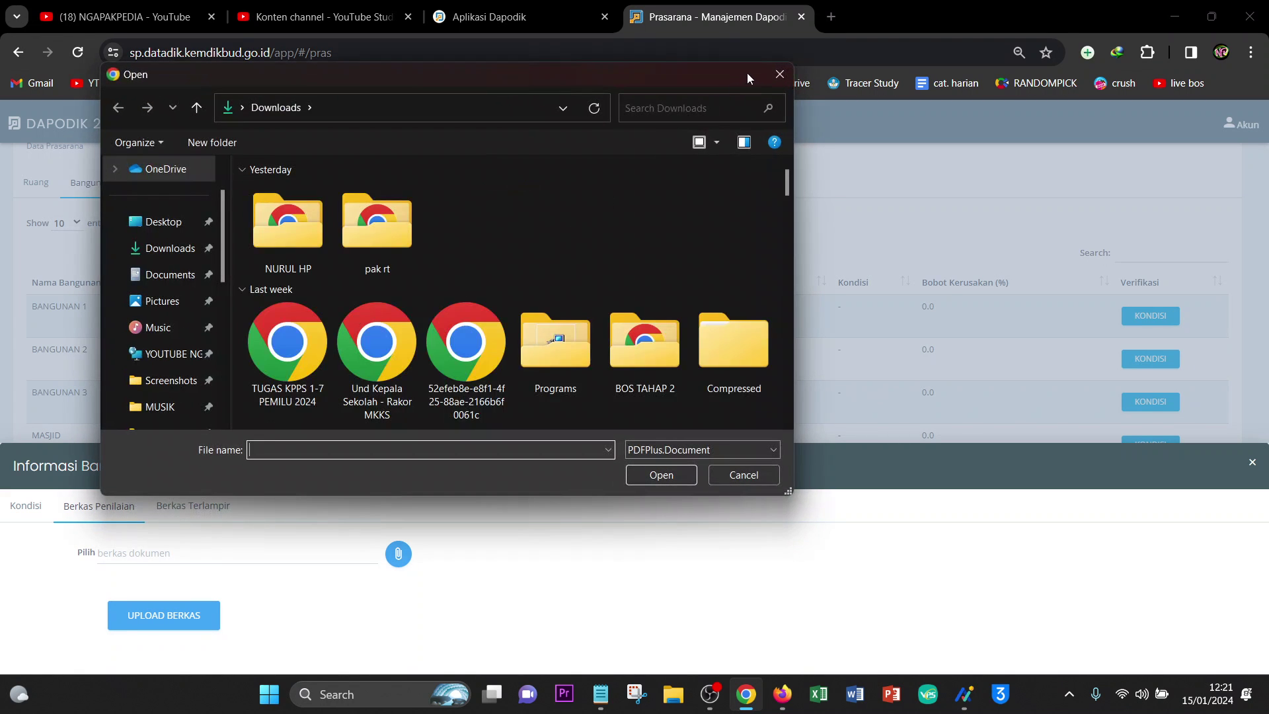
left_click(780, 74)
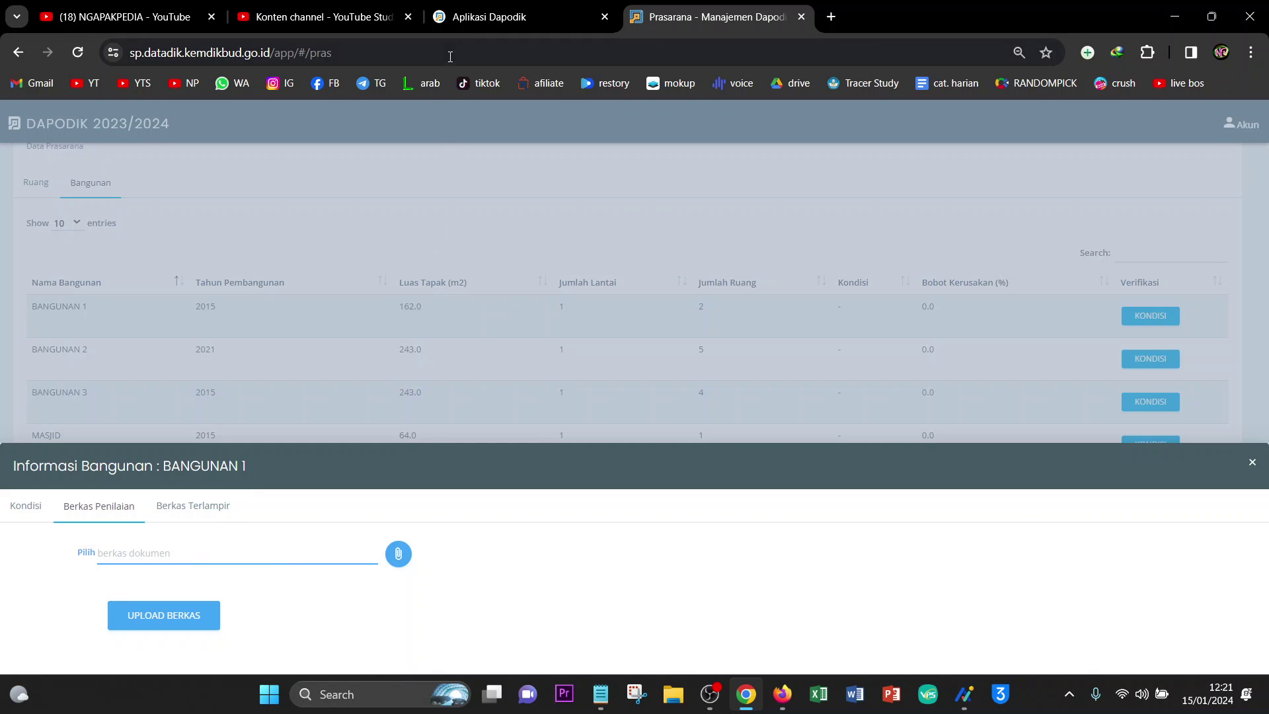
left_click(480, 20)
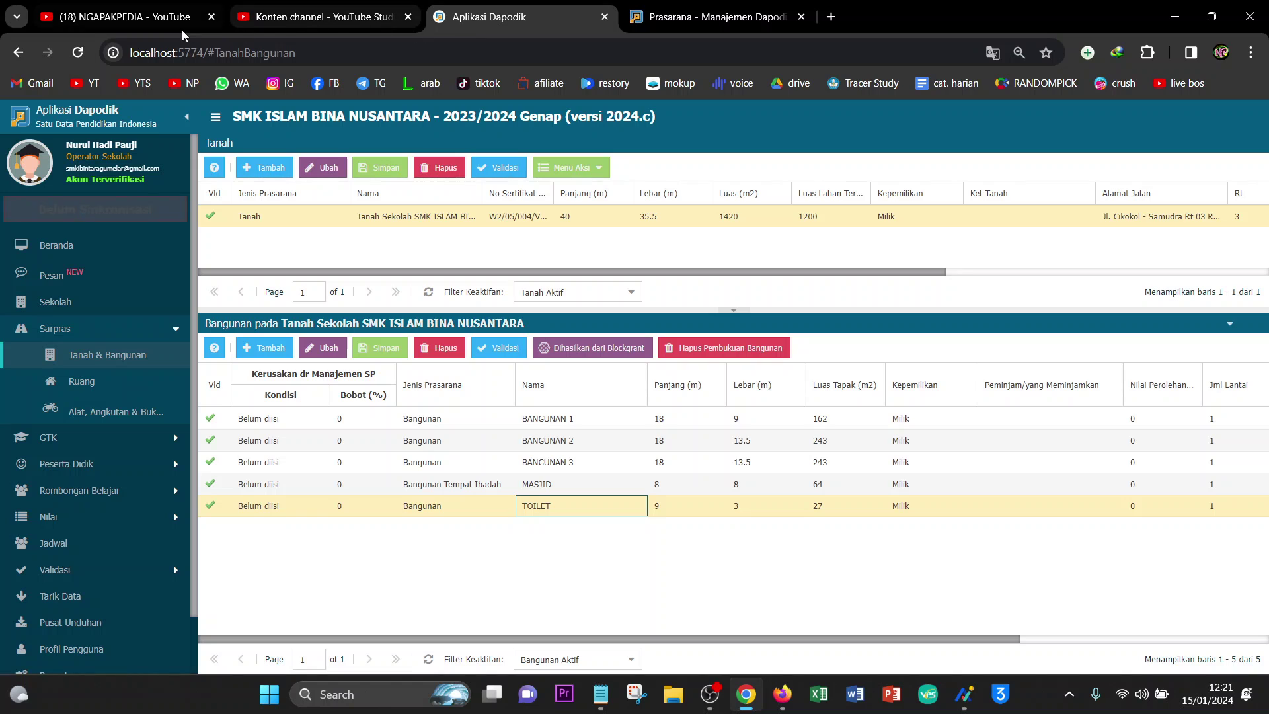
left_click(132, 16)
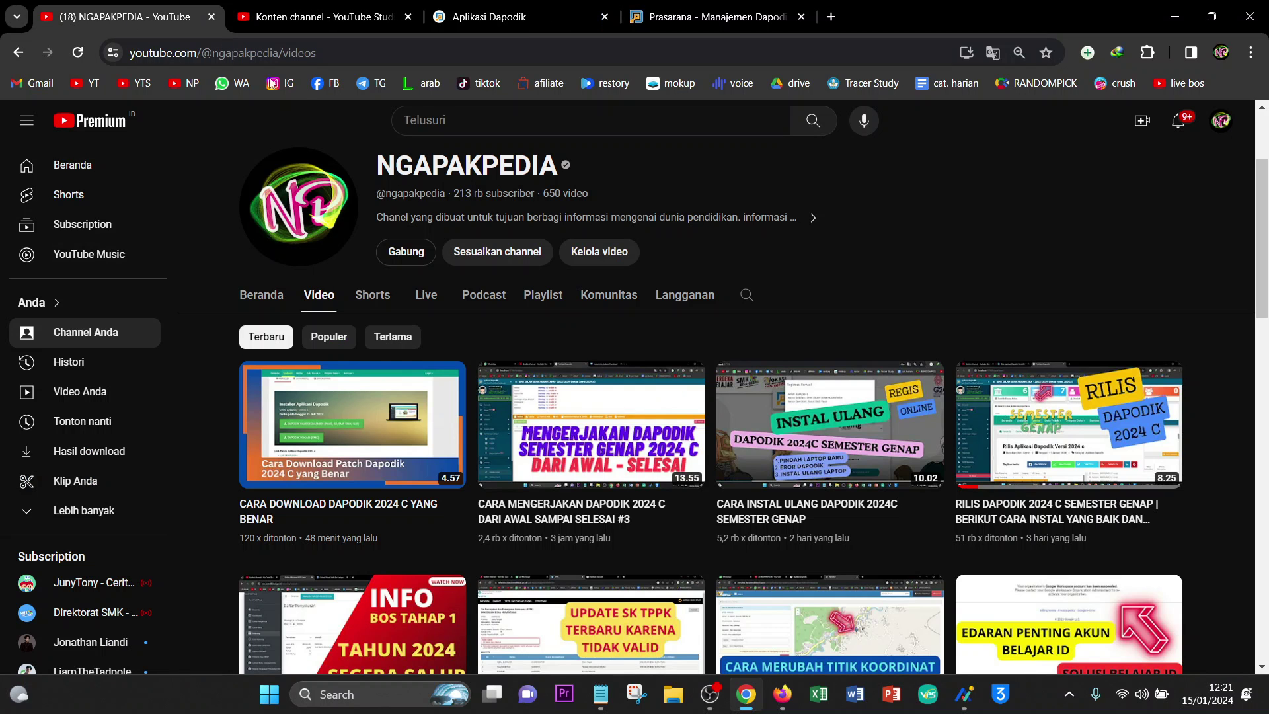
left_click(706, 699)
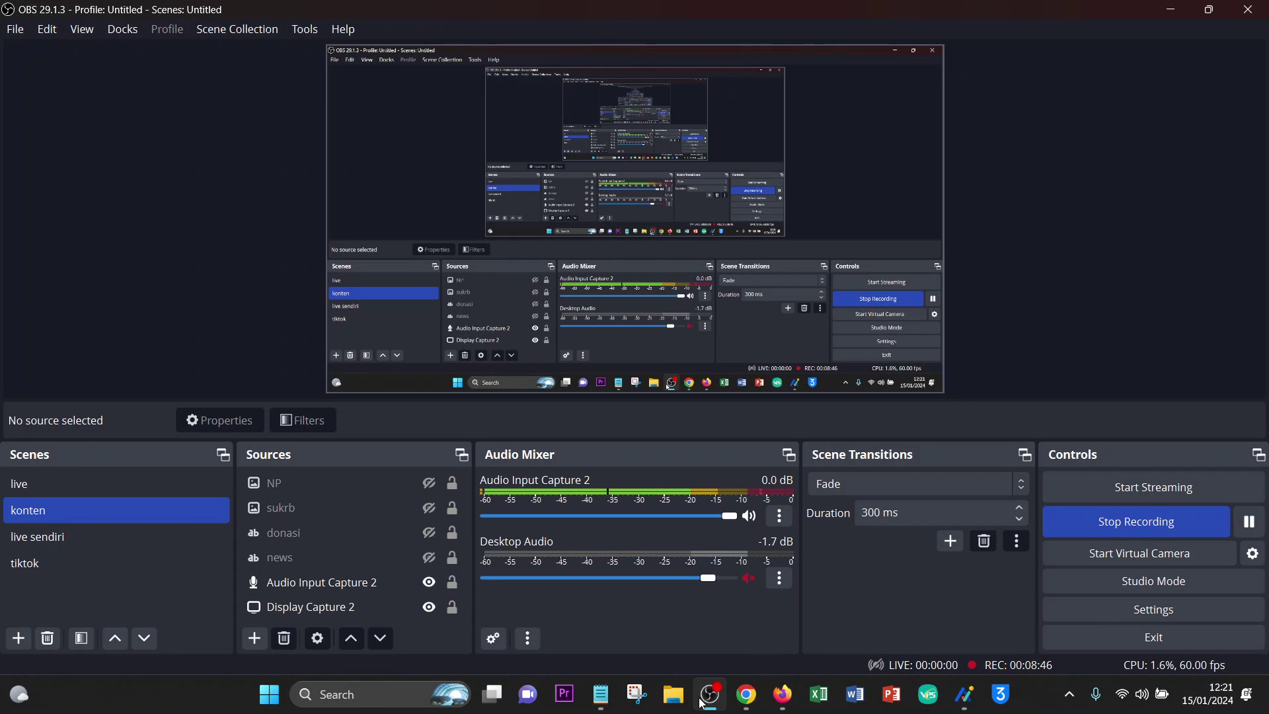